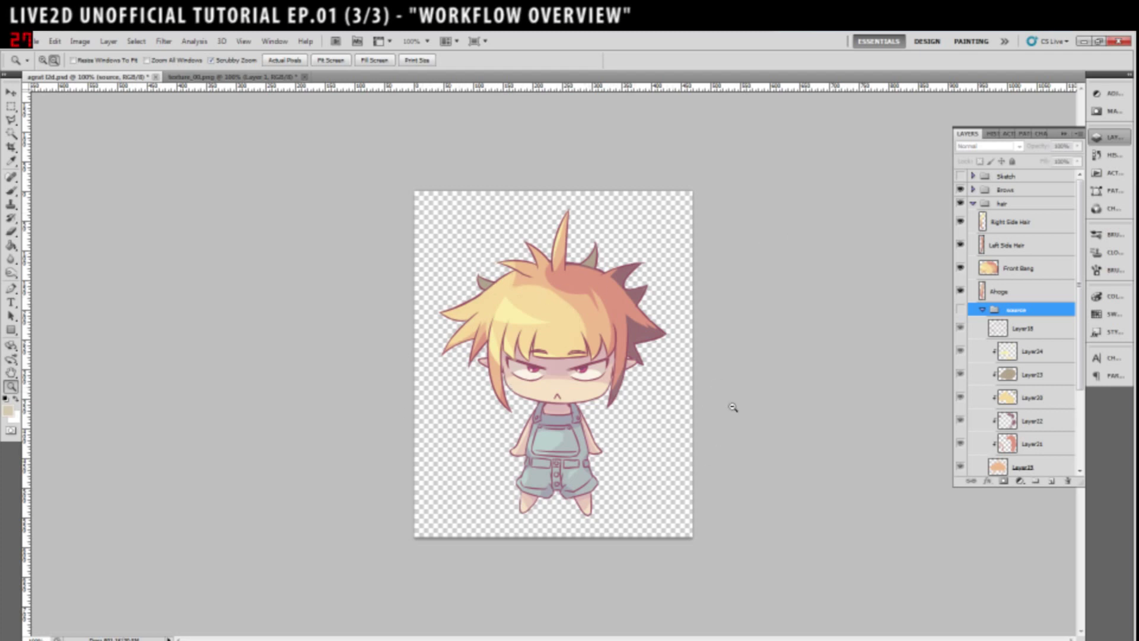
On the texture_00.png sheet, hide the beige background Layer 1 so the parts sit on transparency
click(228, 77)
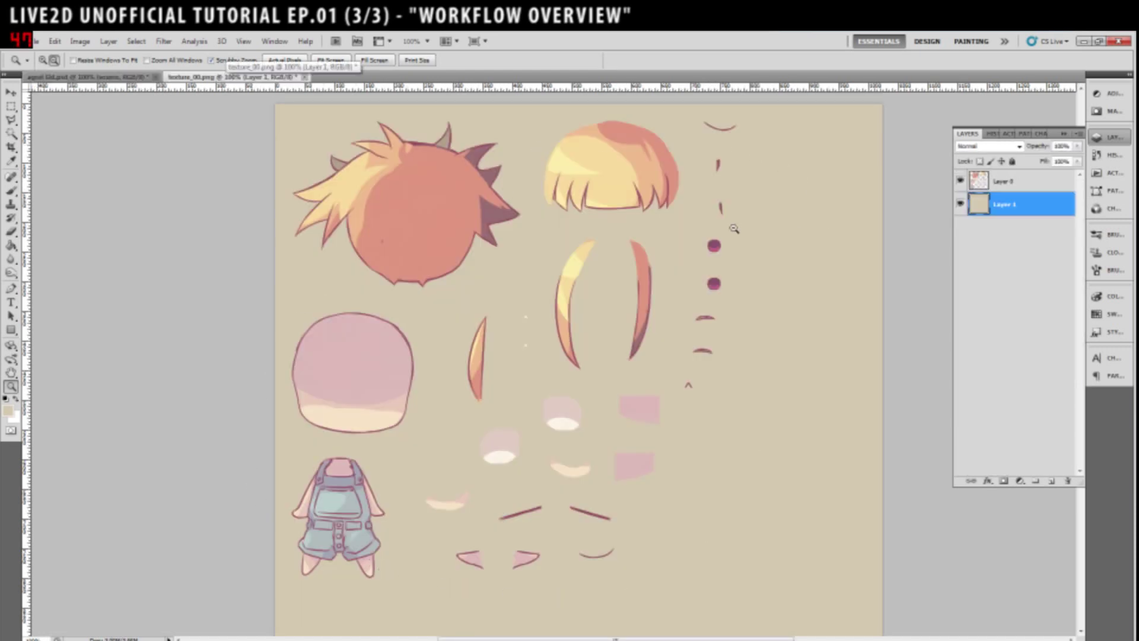
click(139, 77)
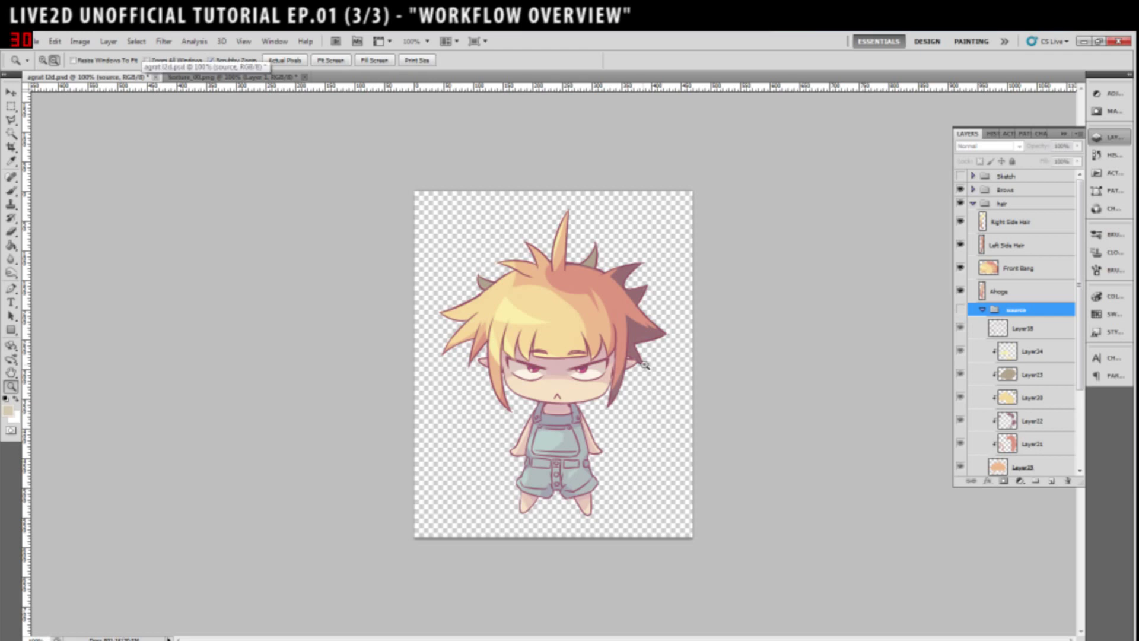
click(216, 77)
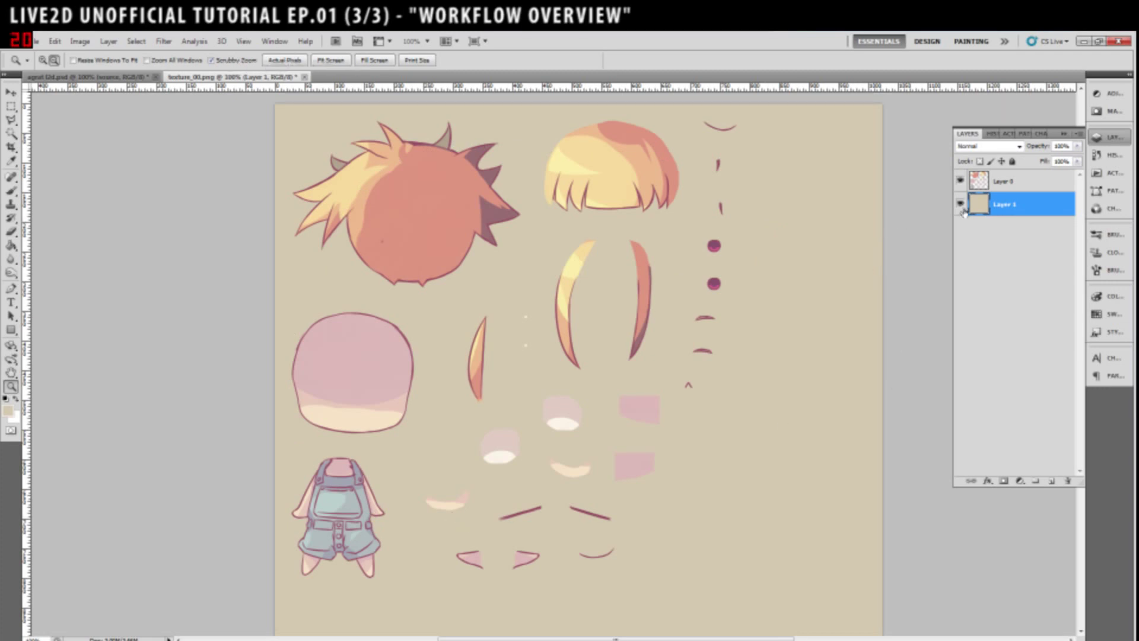
key(0)
key(0)
key(0)
click(961, 204)
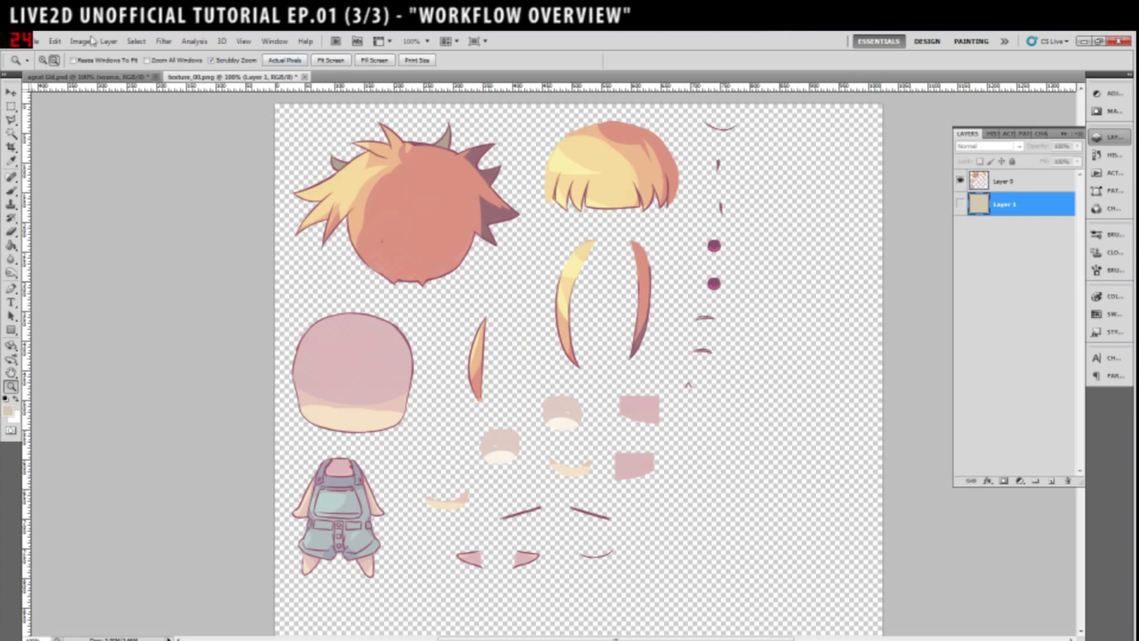
Run the Live2D_Preprocess_v1.1 script on texture_00.png, then switch between the two documents
click(34, 41)
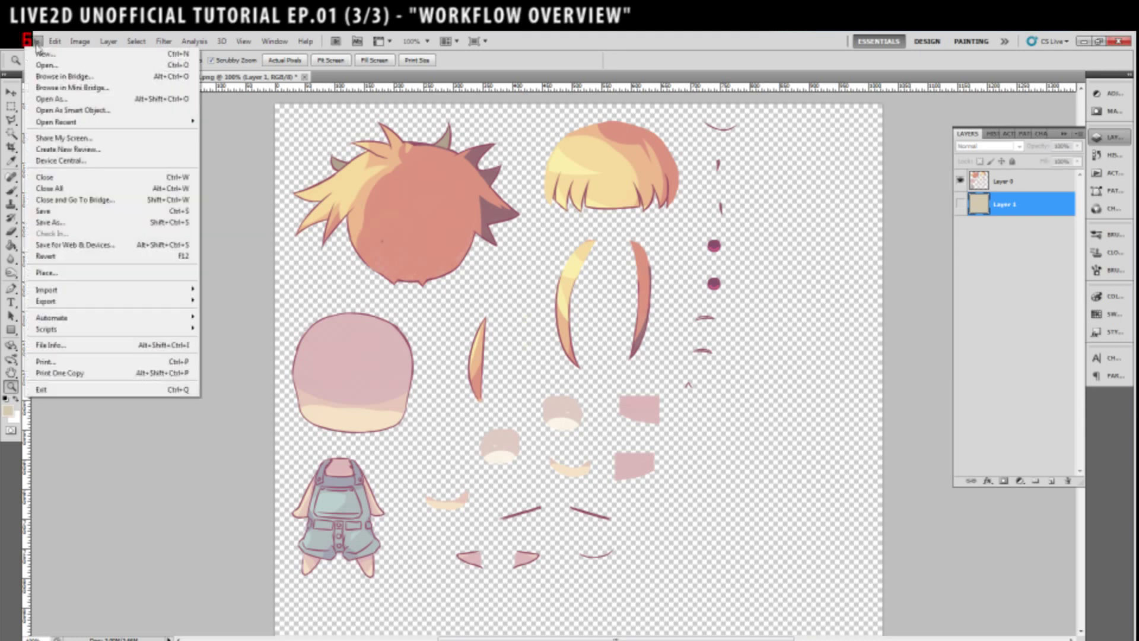
mouse_move(95, 330)
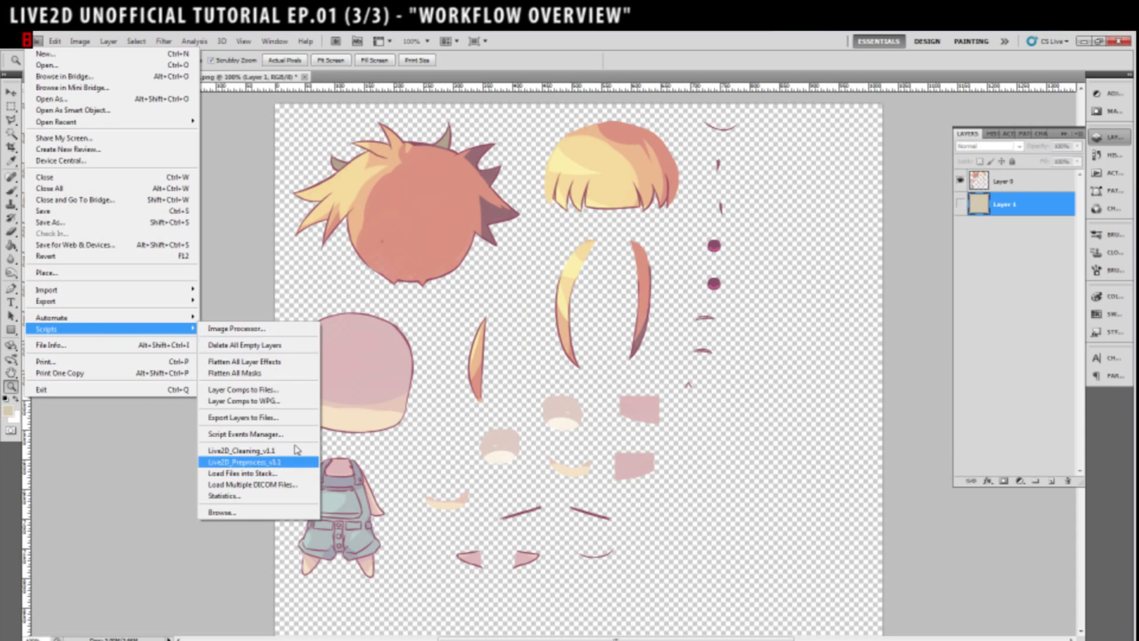
click(266, 462)
click(142, 77)
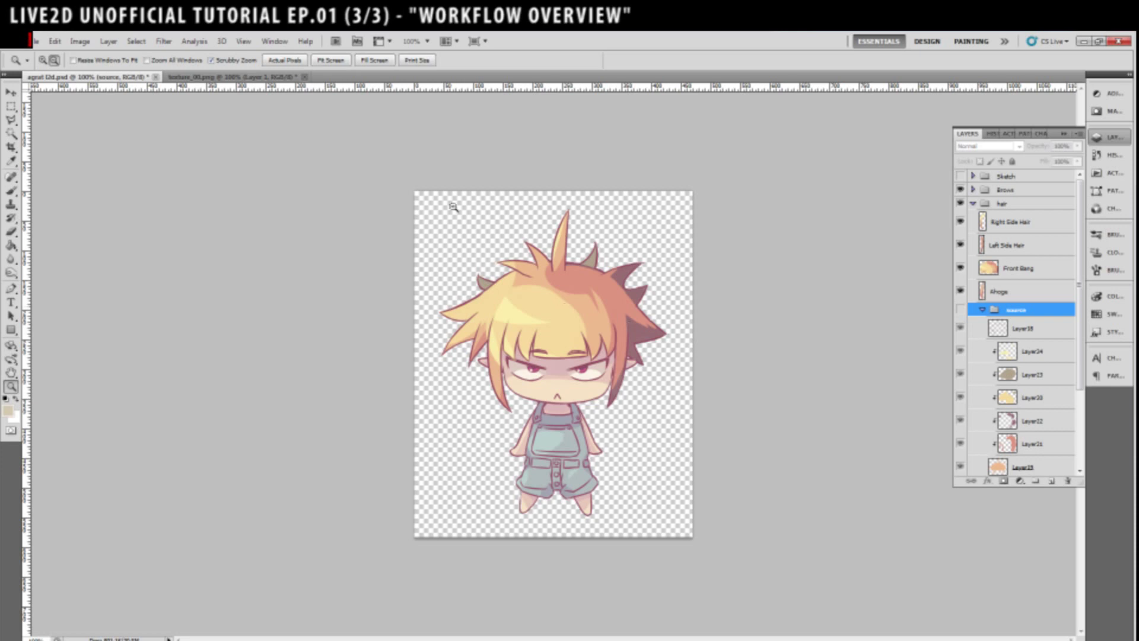
key(ctrl+Tab)
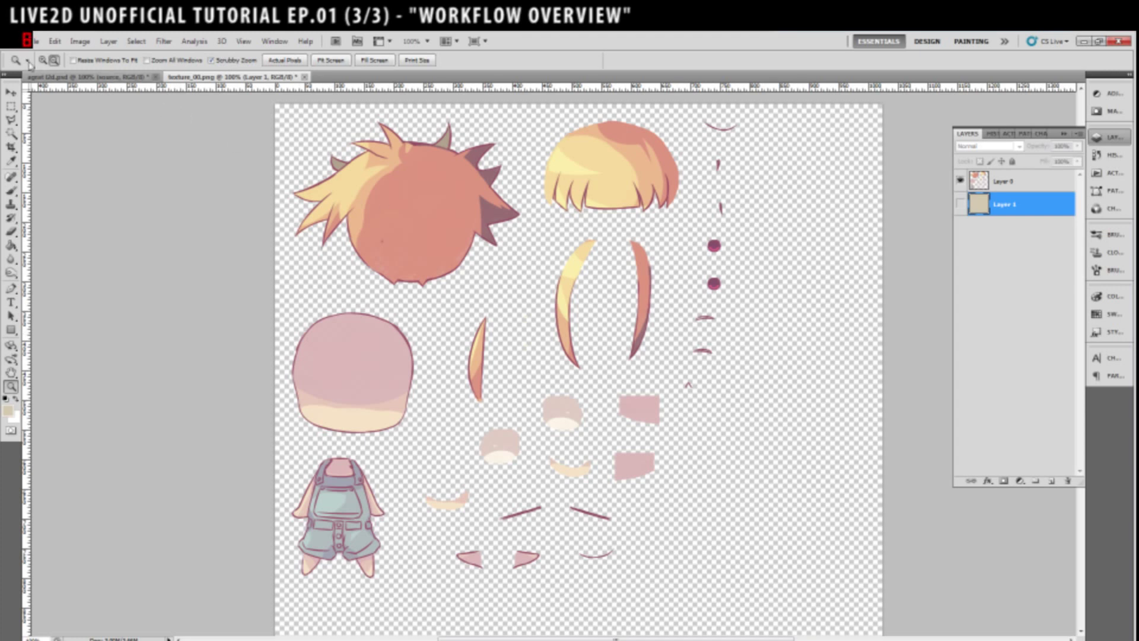
Alternate between agrat l2d.psd and texture_00.png, finishing on texture_00.png
click(86, 77)
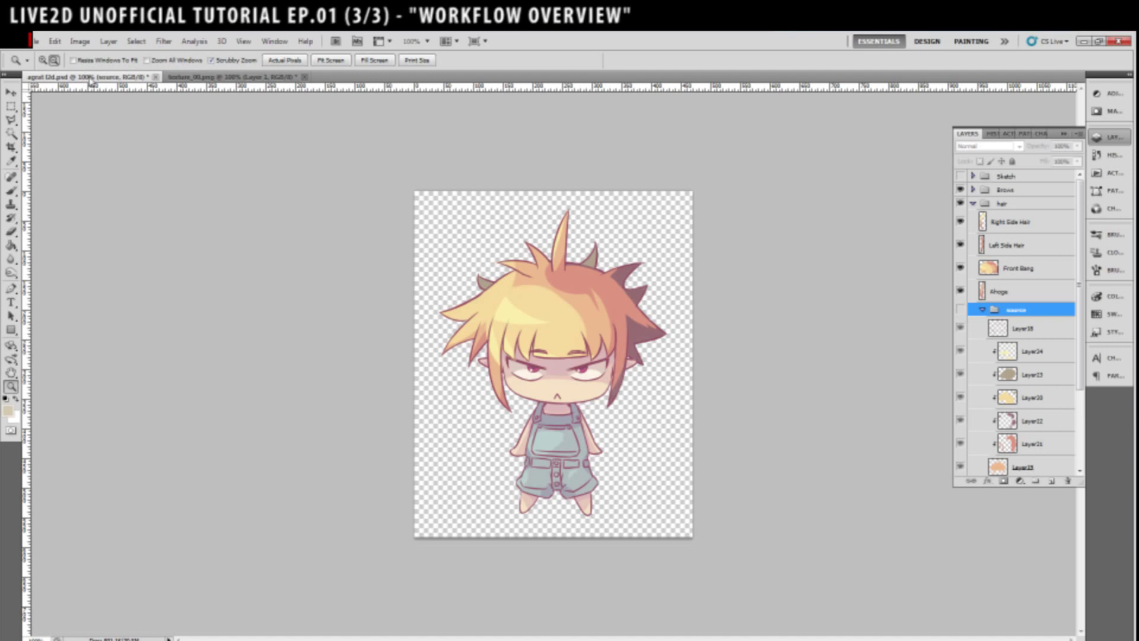
click(165, 76)
click(137, 77)
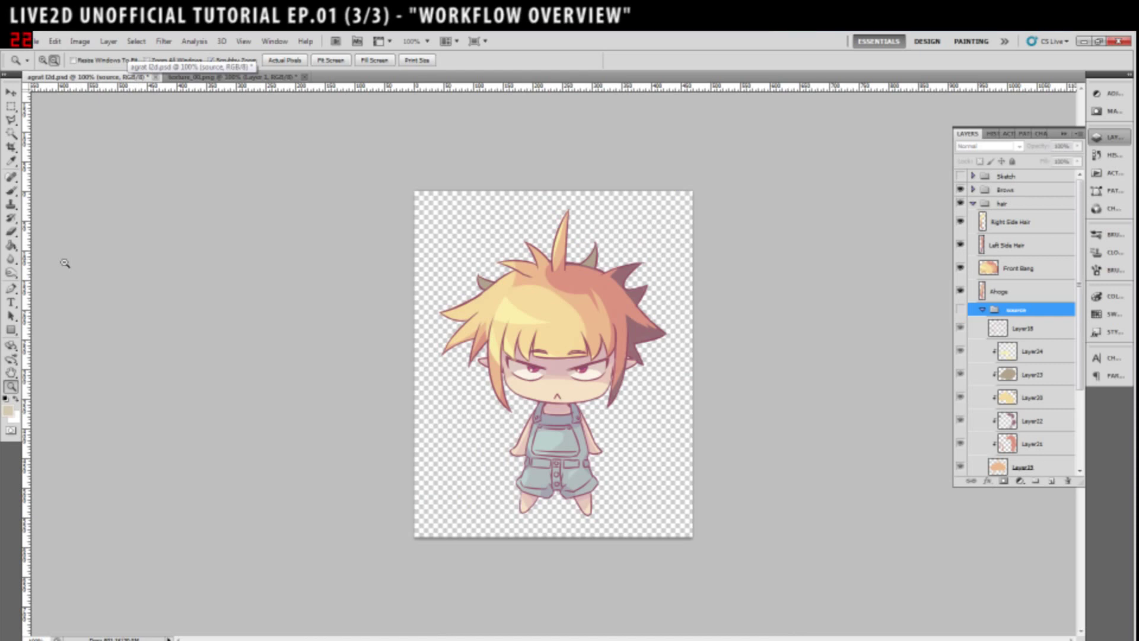
click(231, 77)
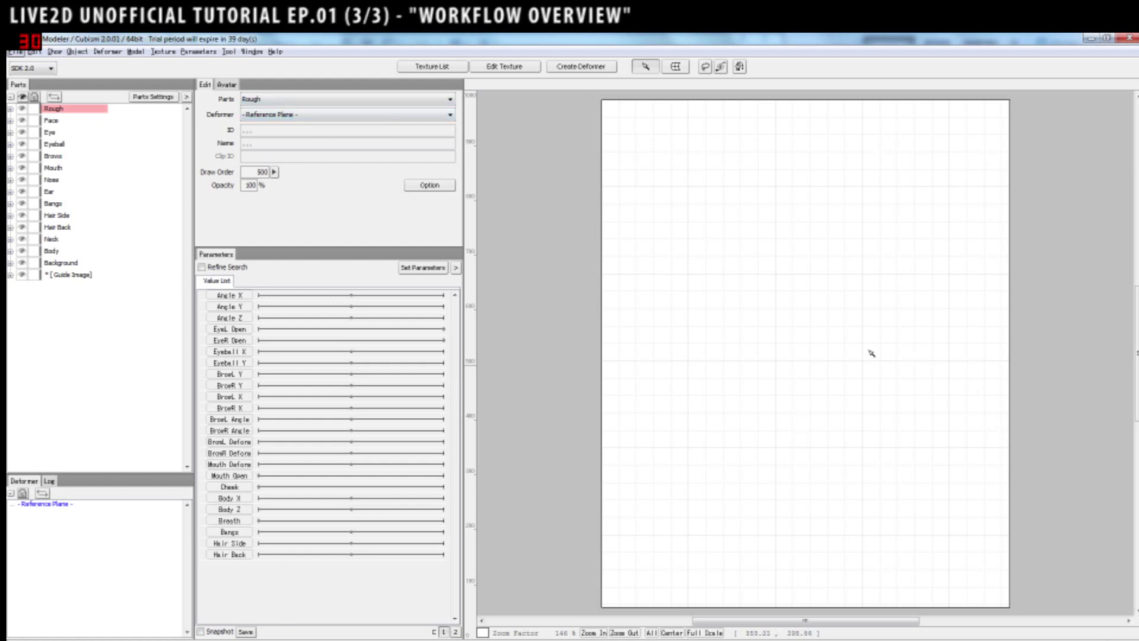
Drag demo sample.png from its folder onto the canvas and place it as a Guide image
click(684, 638)
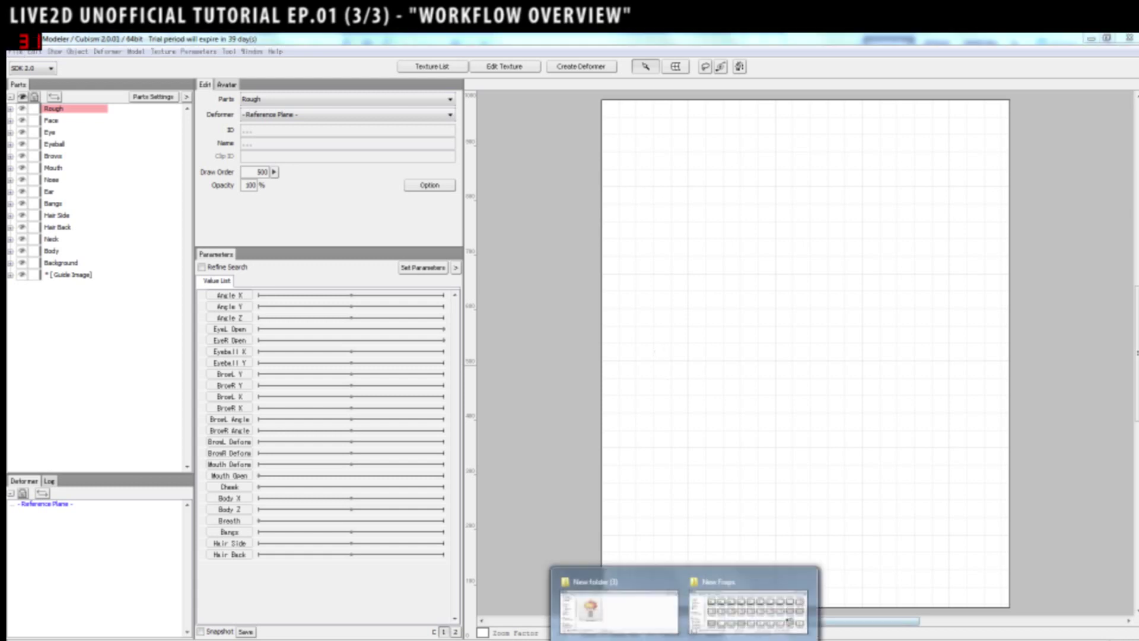
click(639, 617)
drag(529, 462, 689, 444)
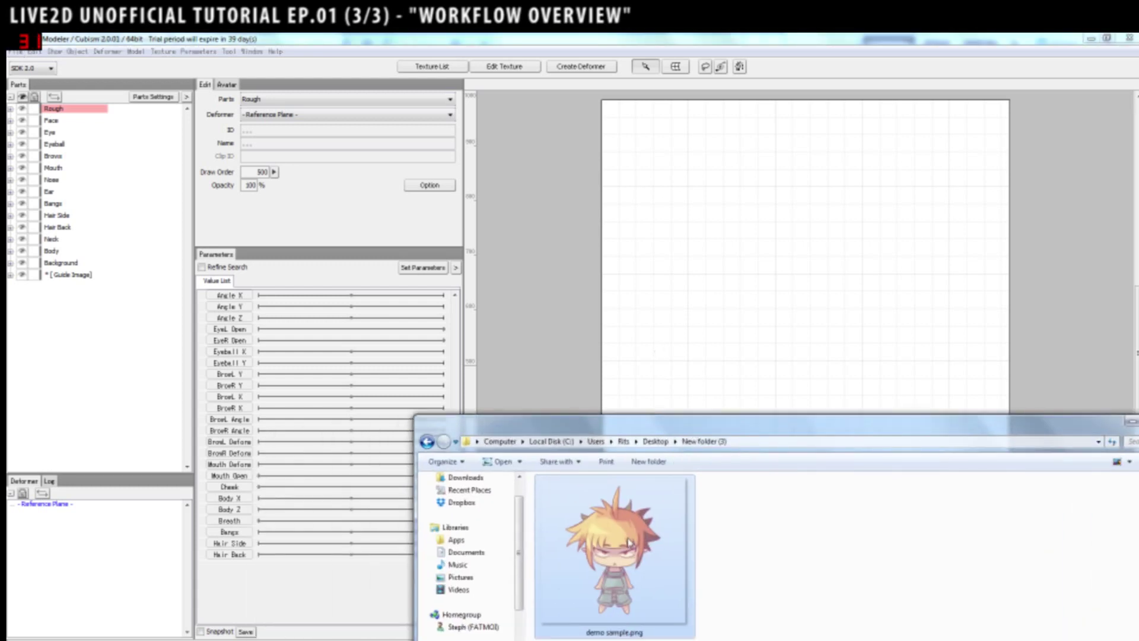
drag(628, 544, 731, 329)
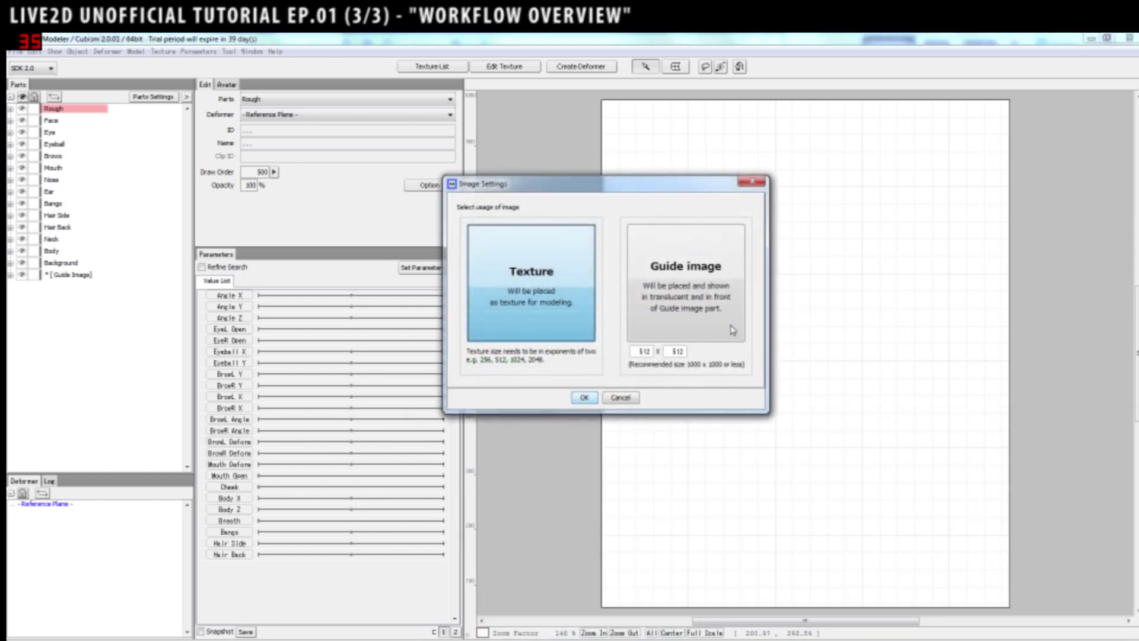
click(700, 309)
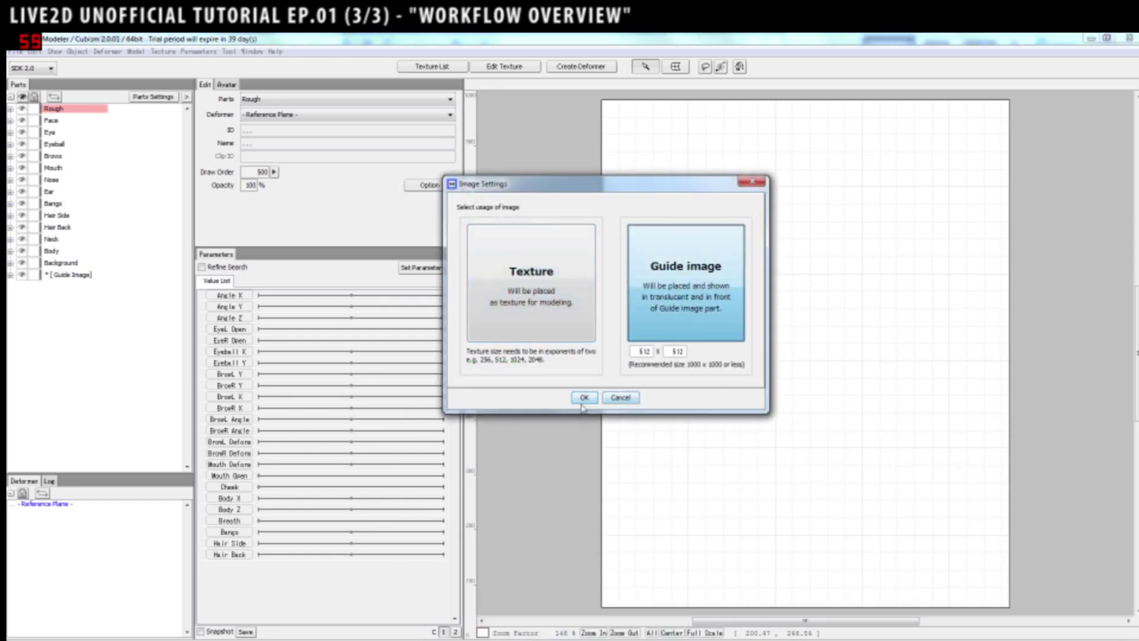
click(584, 397)
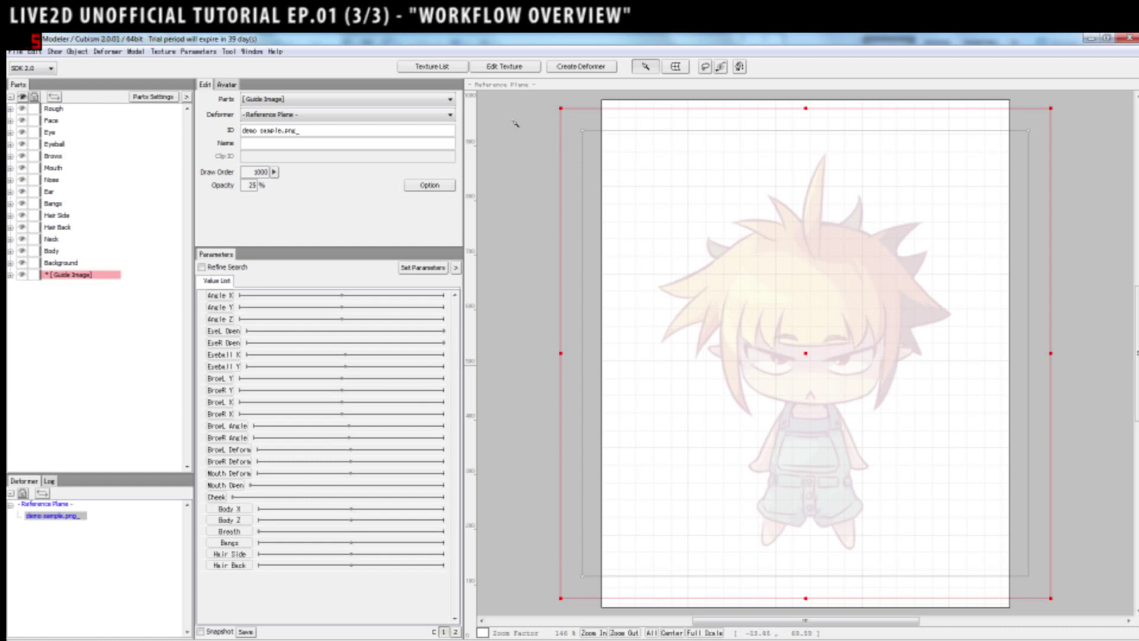
Load texture_00.png from file as the texture to mesh
click(503, 71)
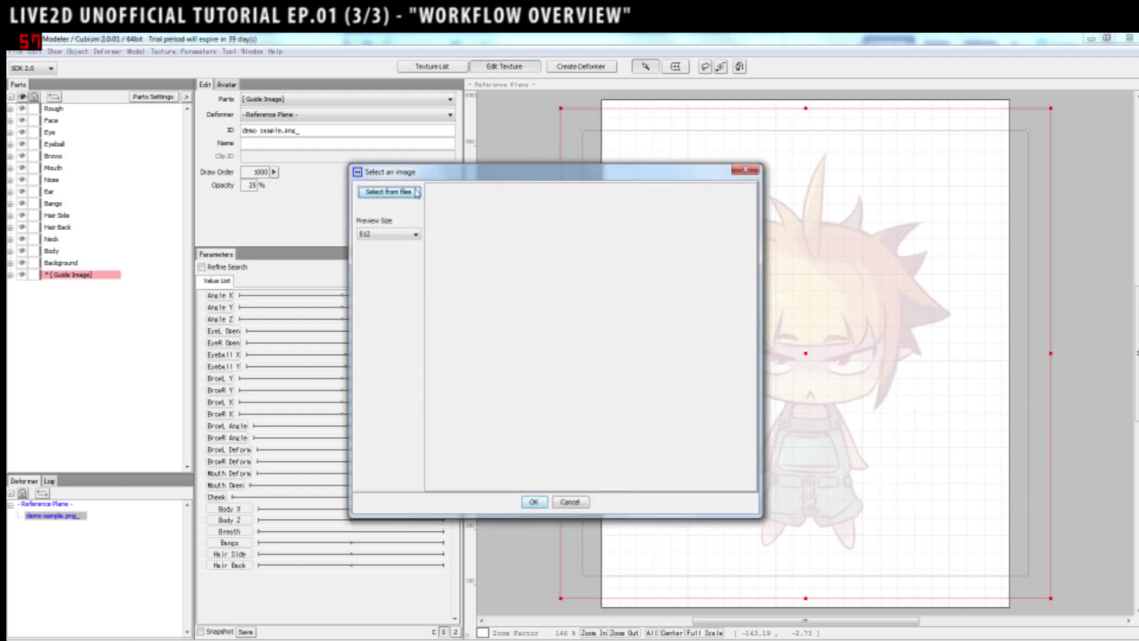
click(397, 195)
click(418, 201)
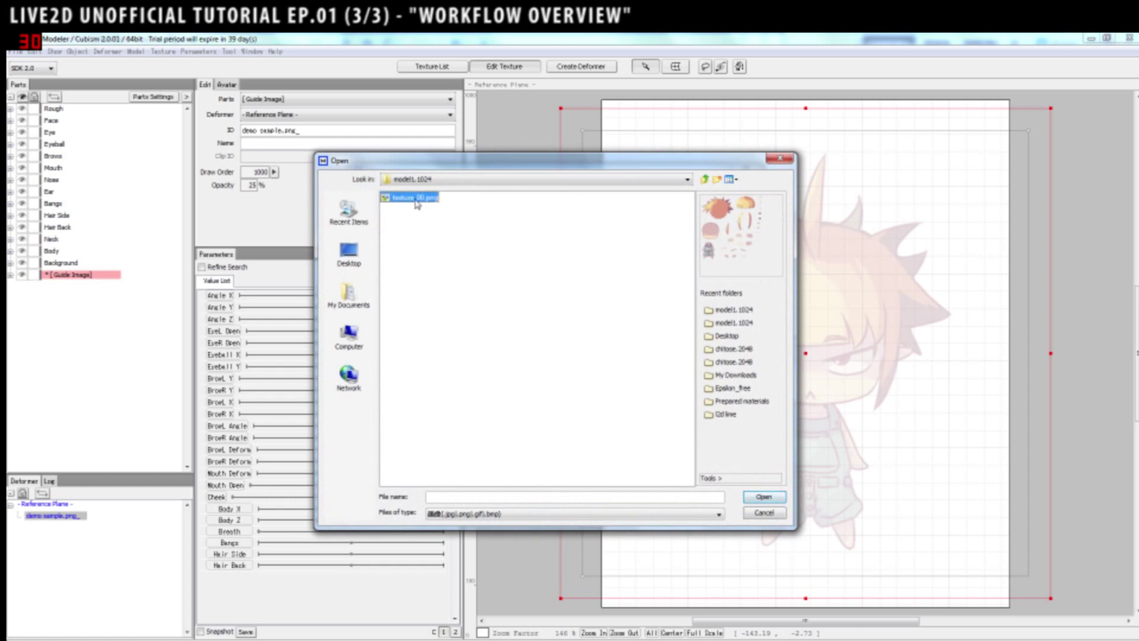
click(764, 499)
click(543, 504)
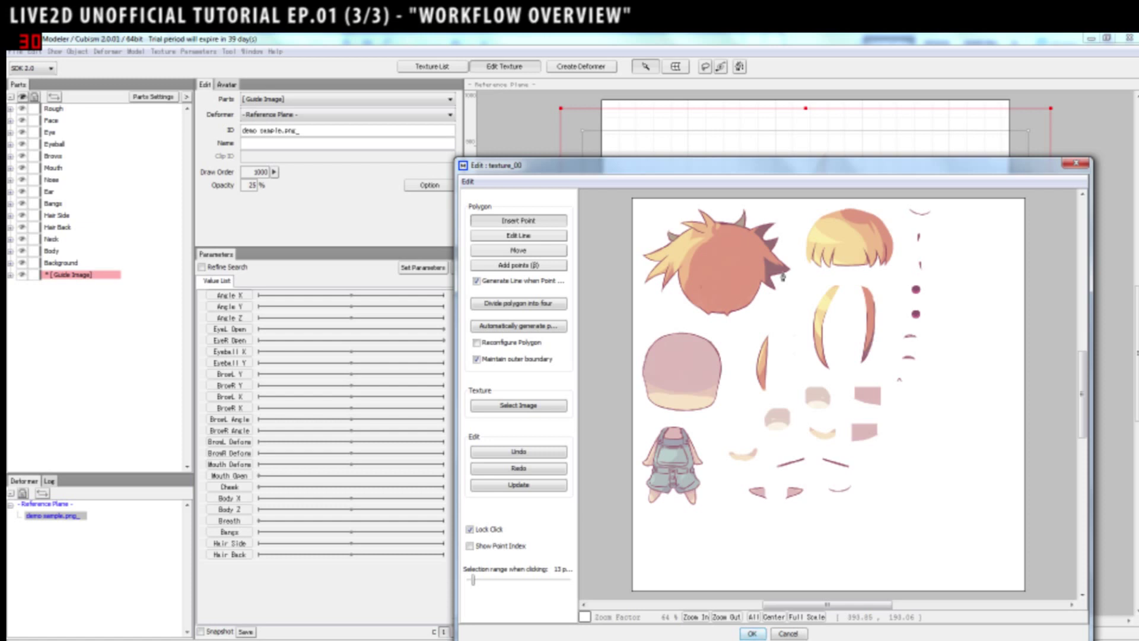
scroll(741, 365, up, 2)
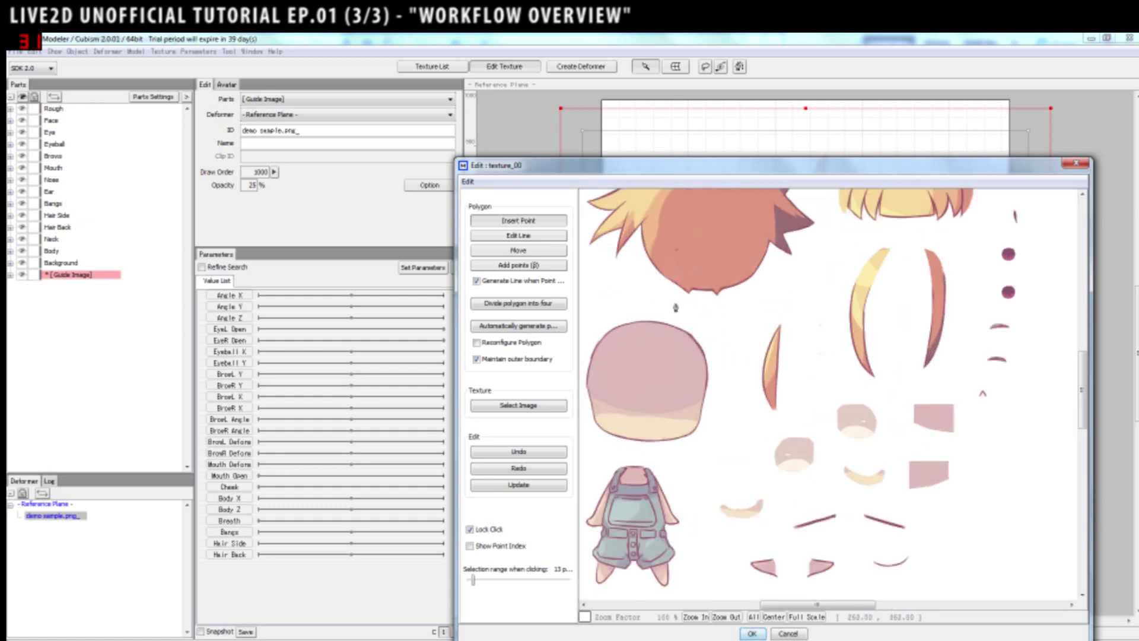
Trace a closed polygon around the face piece, add an inner edge, and apply it as D_SKETCH_00
click(585, 356)
click(579, 408)
click(602, 445)
click(674, 452)
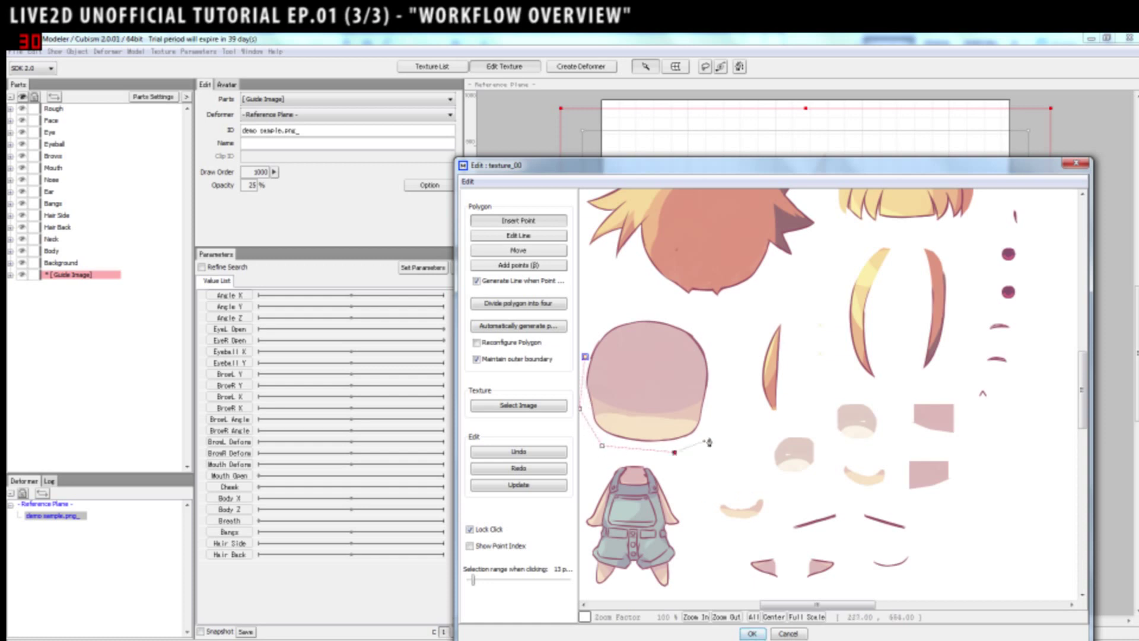
click(714, 431)
click(722, 353)
click(682, 313)
click(608, 311)
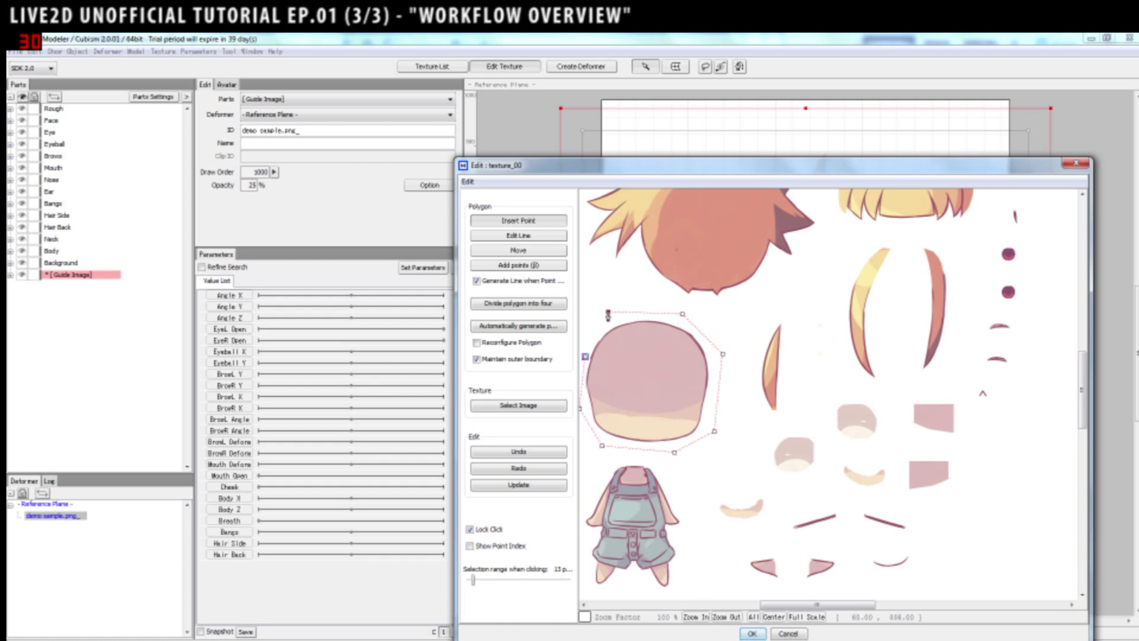
click(585, 357)
click(682, 314)
click(751, 633)
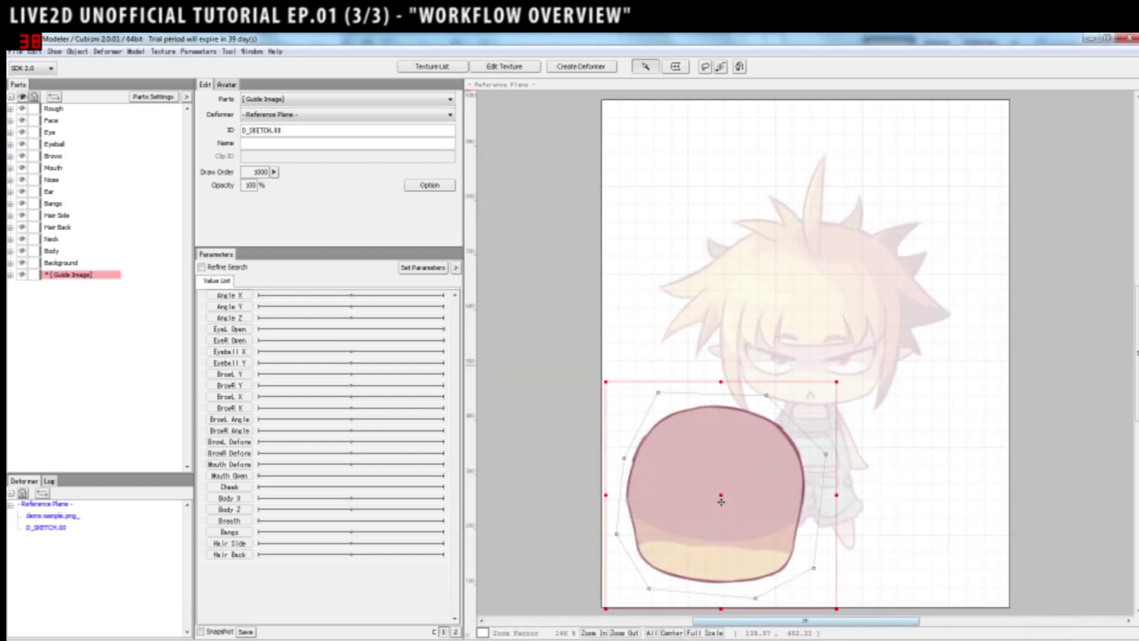
Move and shrink the face mesh to fit over the guide character's head
drag(759, 426, 853, 241)
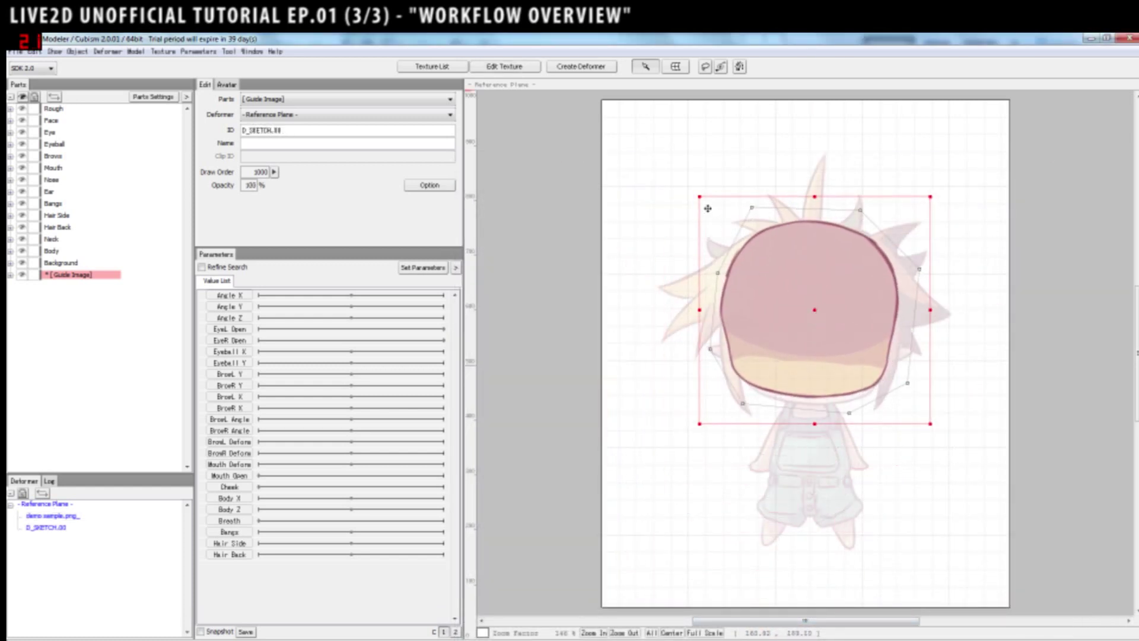
drag(709, 207, 728, 226)
drag(826, 326, 816, 329)
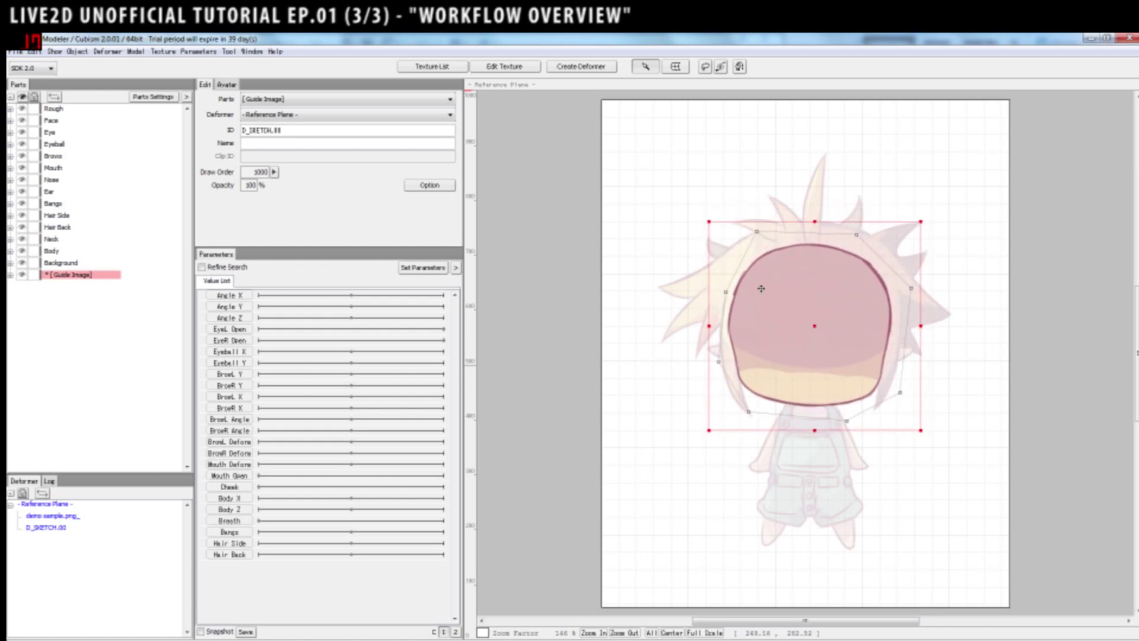
drag(709, 222, 712, 224)
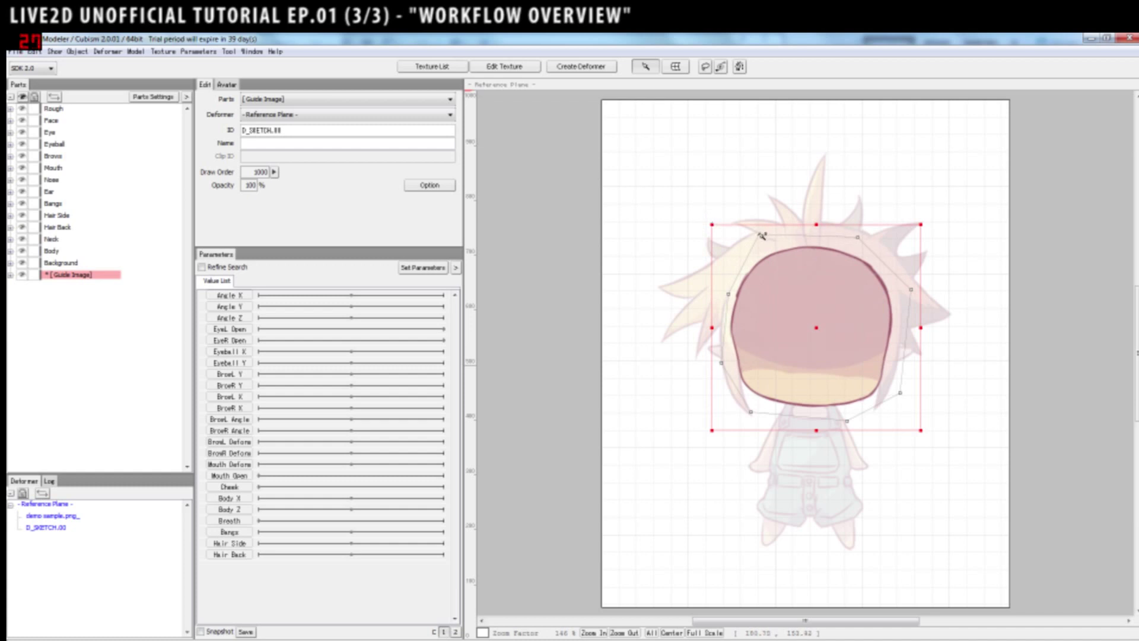
Test-deform the face by dragging its top-left vertex, then reopen the face mesh for editing
drag(763, 236, 772, 254)
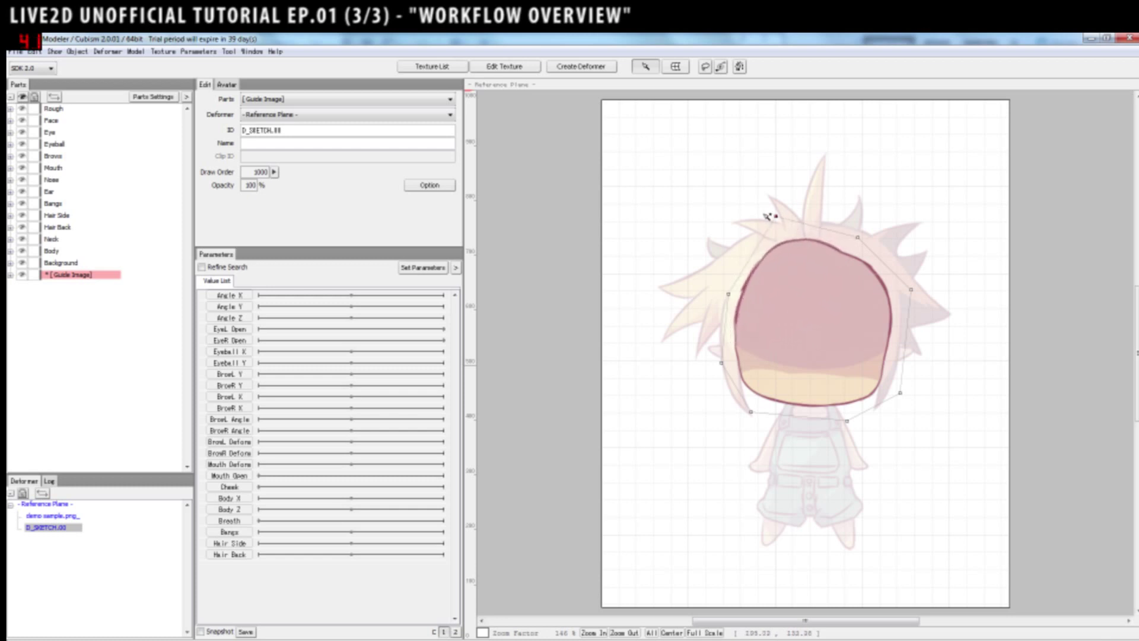
drag(766, 216, 760, 244)
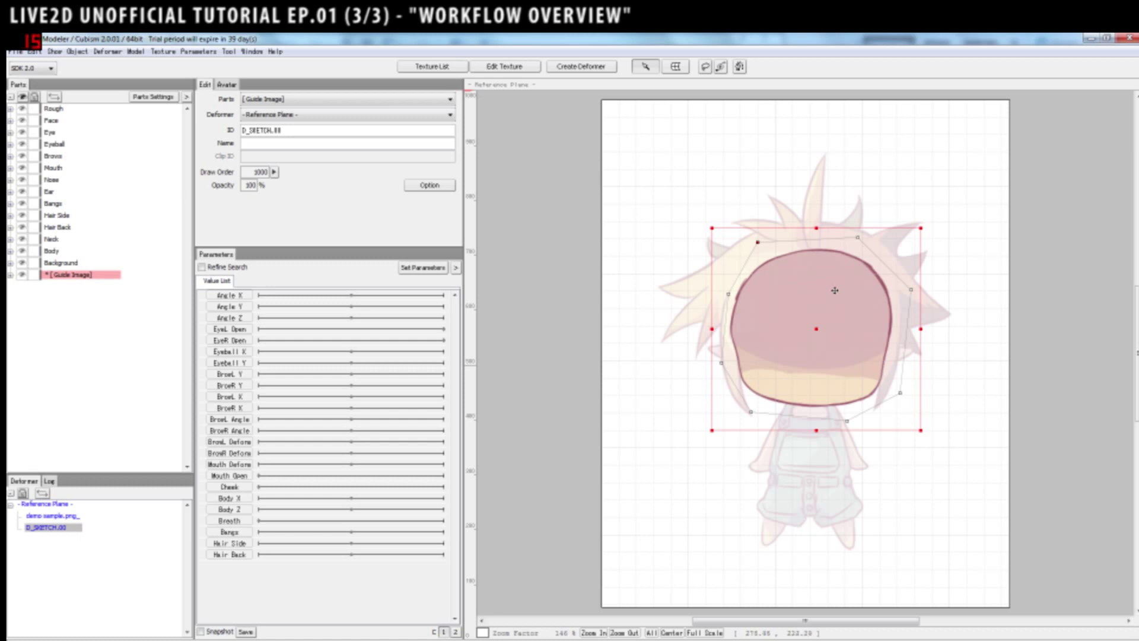
double_click(814, 335)
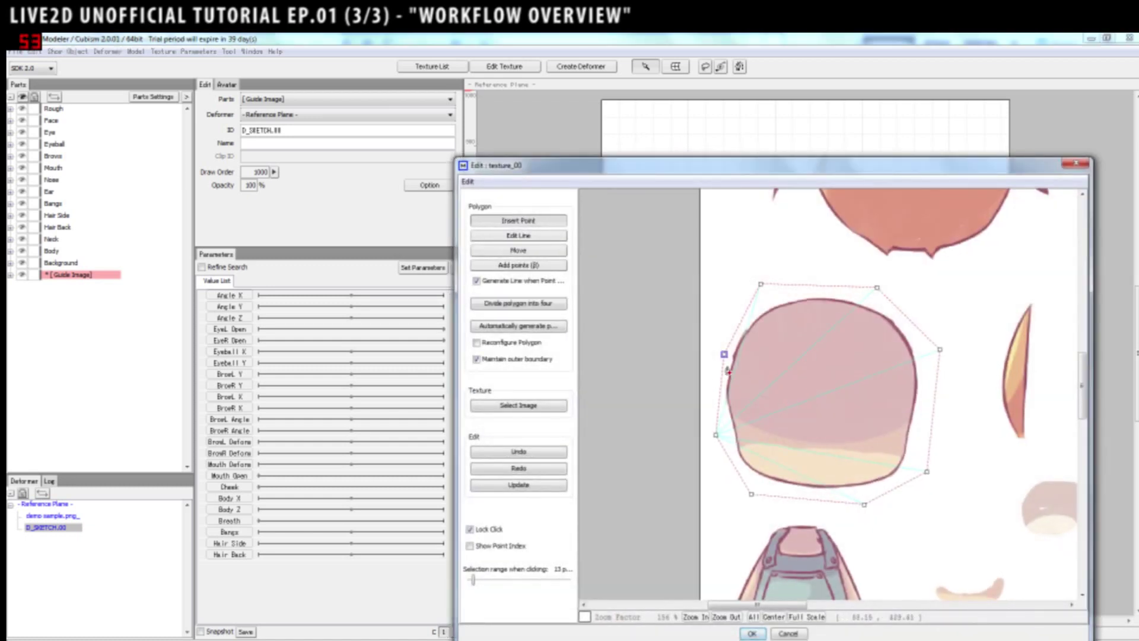
Add interior vertices to the face mesh and connect them with edges across the upper face
click(790, 375)
click(775, 436)
click(790, 375)
click(869, 381)
click(940, 350)
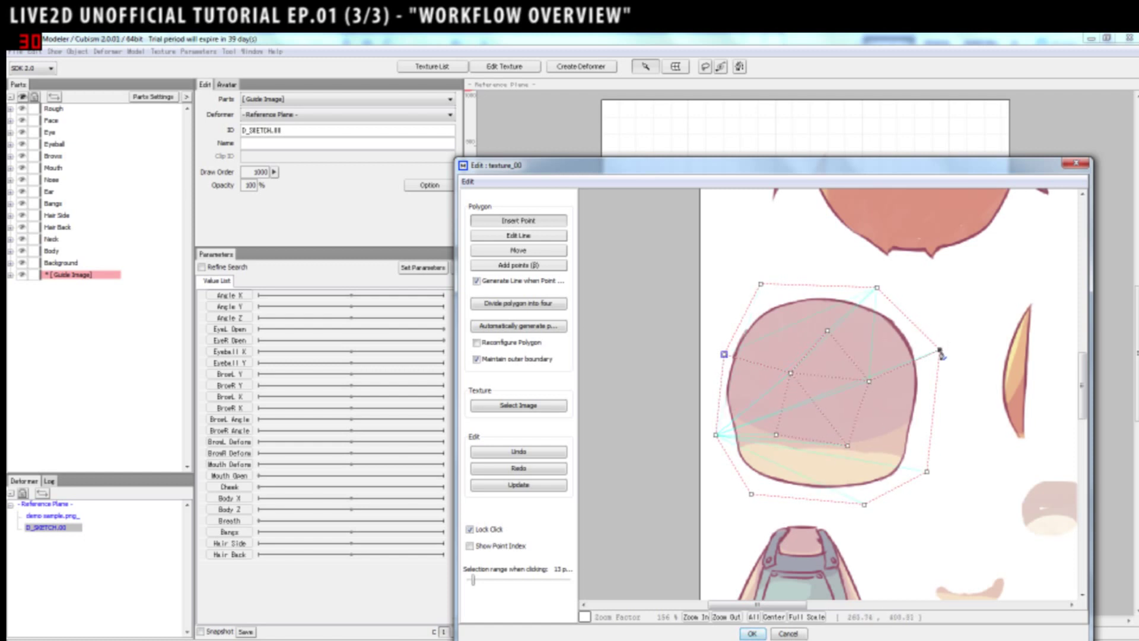
click(828, 332)
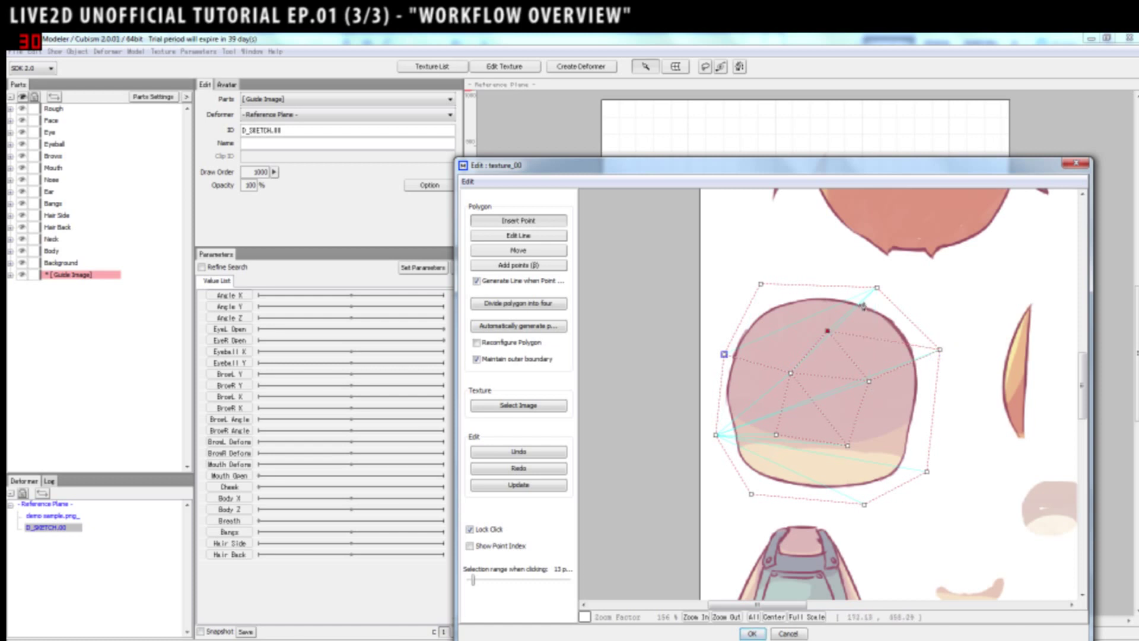
click(761, 286)
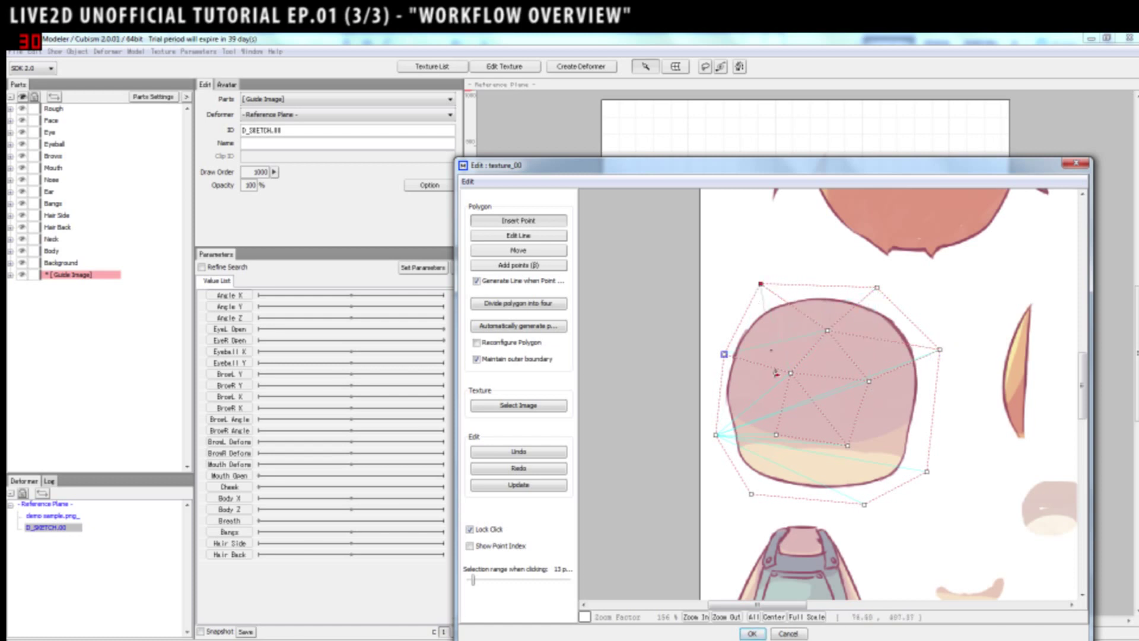
click(716, 434)
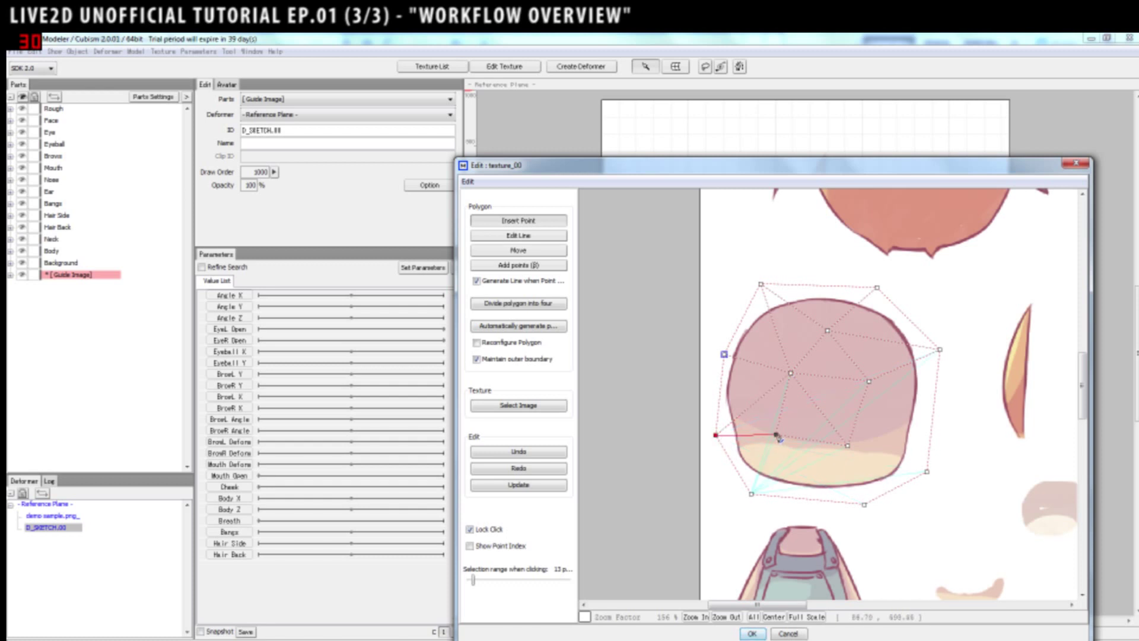
Link the bottom-left, bottom-edge and right vertices with new edges and accept the mesh
click(751, 494)
click(774, 435)
click(813, 498)
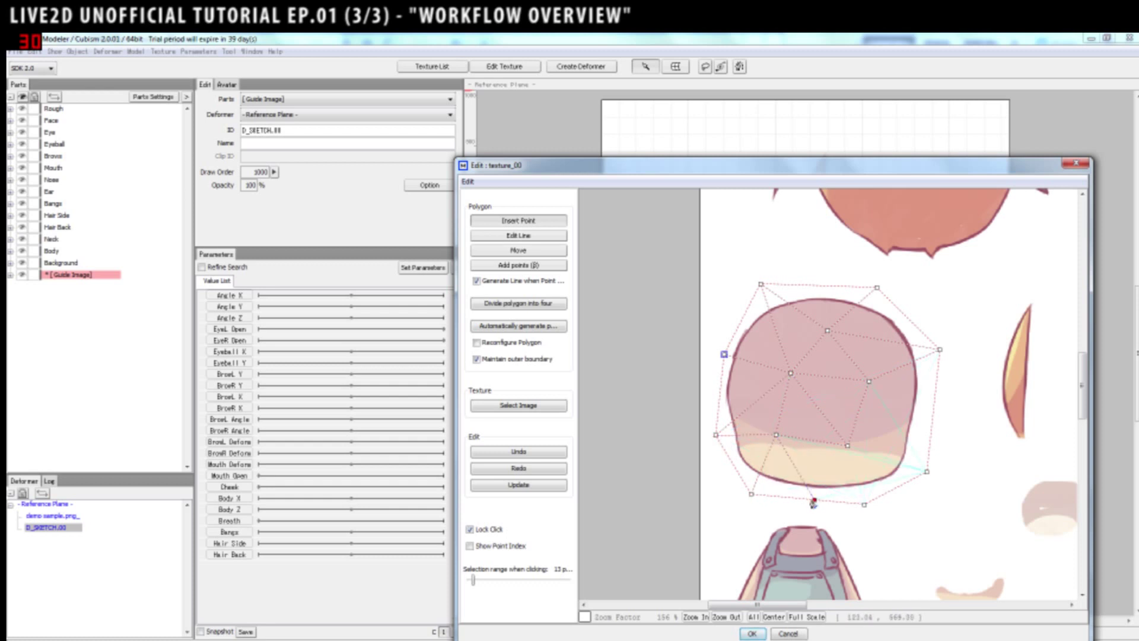
click(865, 504)
click(893, 445)
click(893, 443)
click(940, 351)
click(752, 634)
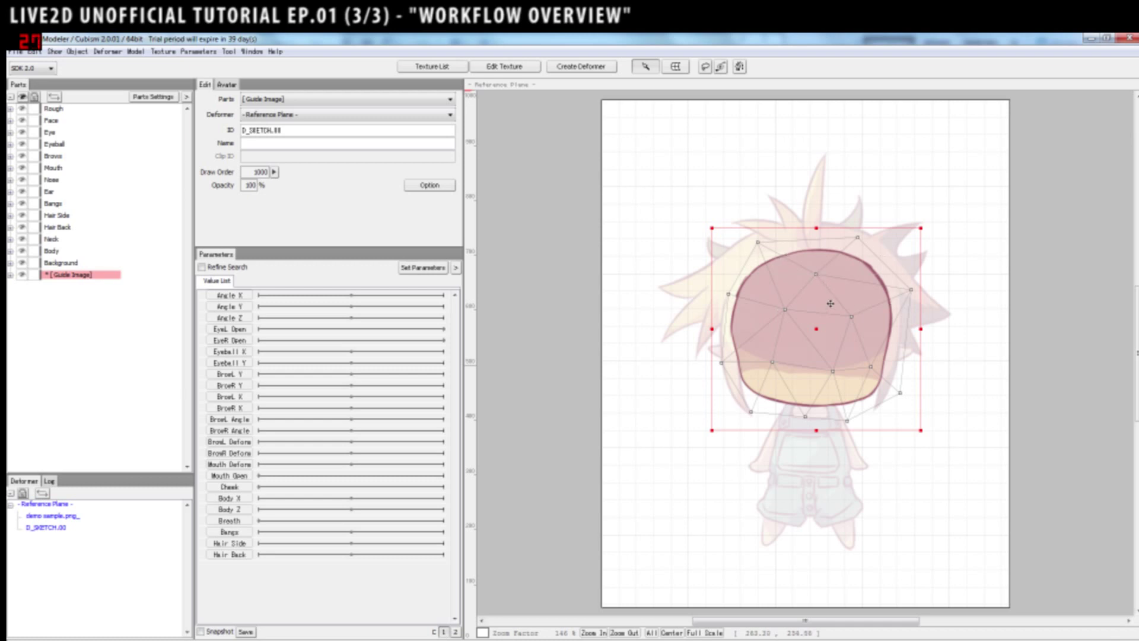
Test-drag the head's top vertex and undo it, then merge Angle Y into Angle X
click(815, 274)
drag(830, 245, 922, 261)
key(ctrl+z)
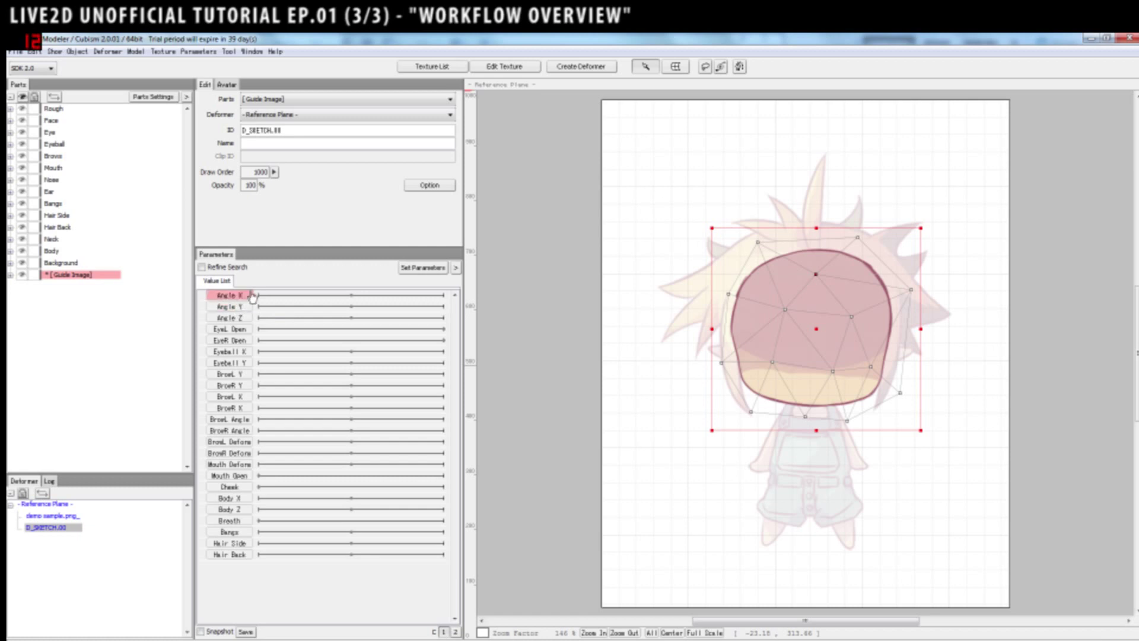
drag(219, 295, 220, 304)
Add keys -30, 0 and 30 to both Angle X and Angle Y, then preview a head turn
click(220, 305)
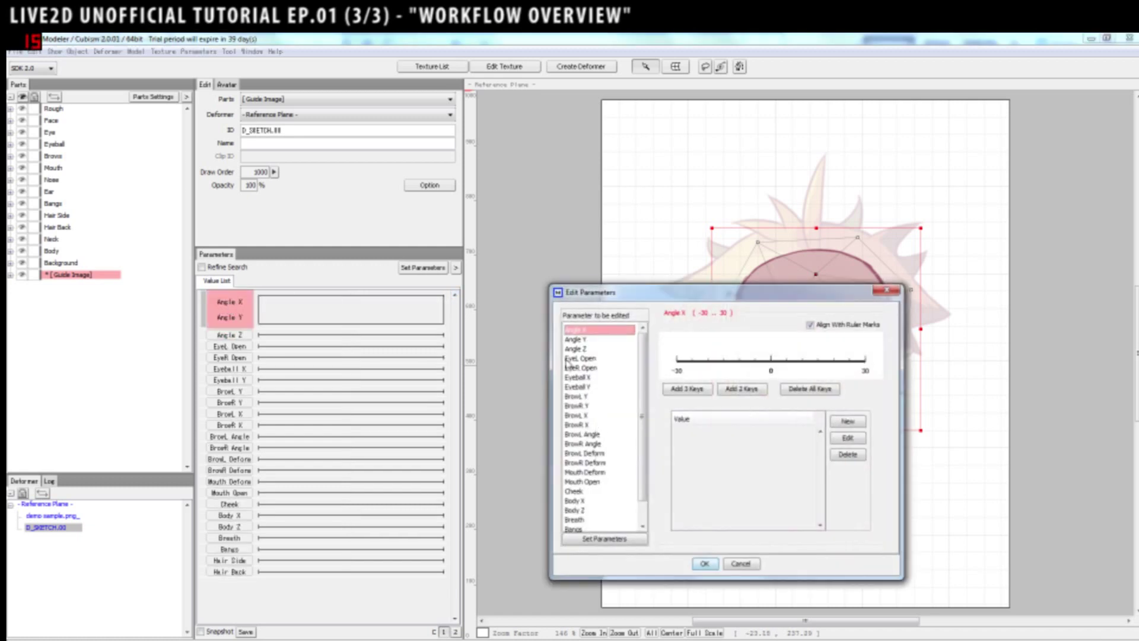
click(678, 387)
click(627, 339)
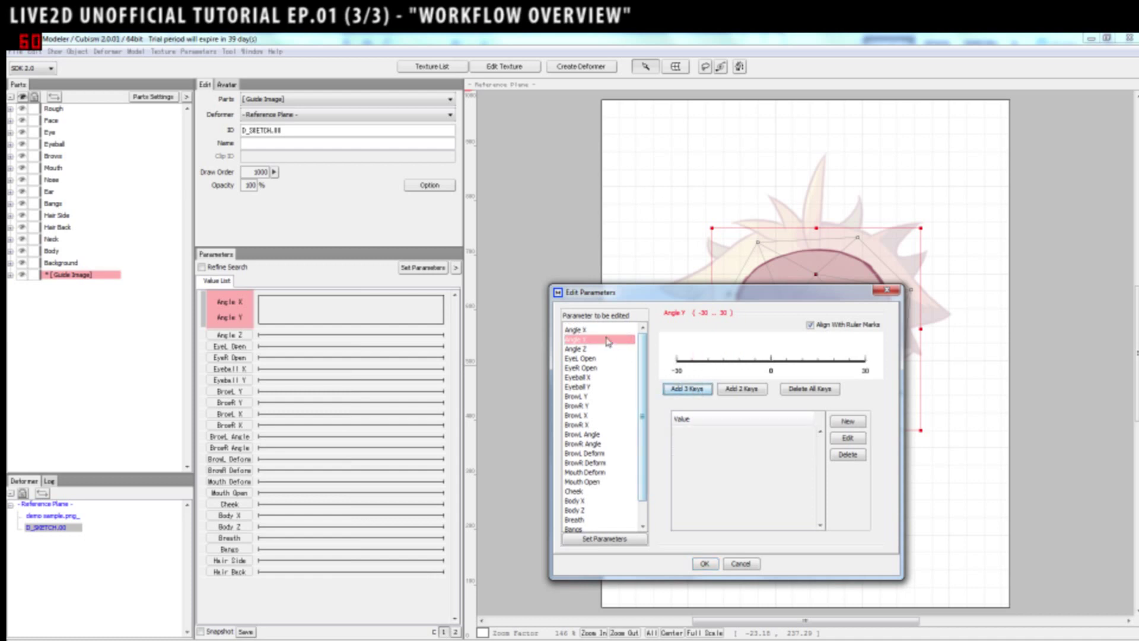
click(679, 386)
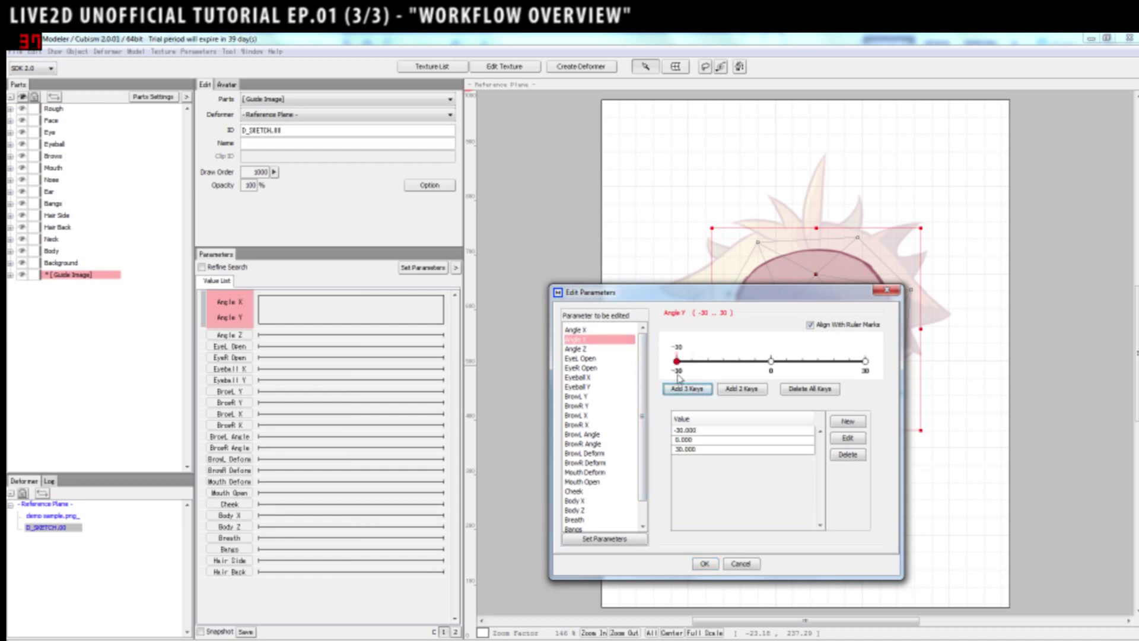
click(704, 563)
mouse_move(352, 313)
mouse_down()
mouse_move(264, 315)
mouse_move(373, 332)
mouse_move(418, 325)
mouse_up()
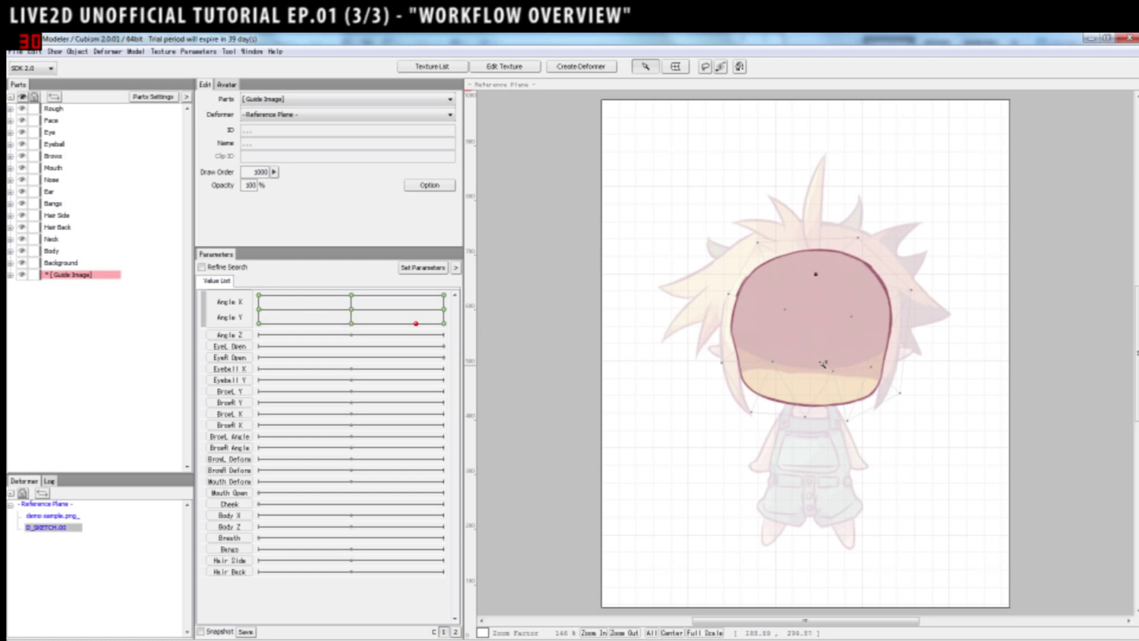
Move the Angle X/Y pad marker onto the Angle X -30 key
mouse_move(371, 316)
mouse_down()
mouse_move(266, 318)
mouse_move(405, 333)
mouse_up()
mouse_move(353, 295)
mouse_down()
mouse_move(271, 295)
mouse_move(249, 322)
mouse_move(254, 300)
mouse_move(351, 310)
mouse_move(262, 295)
mouse_up()
click(351, 309)
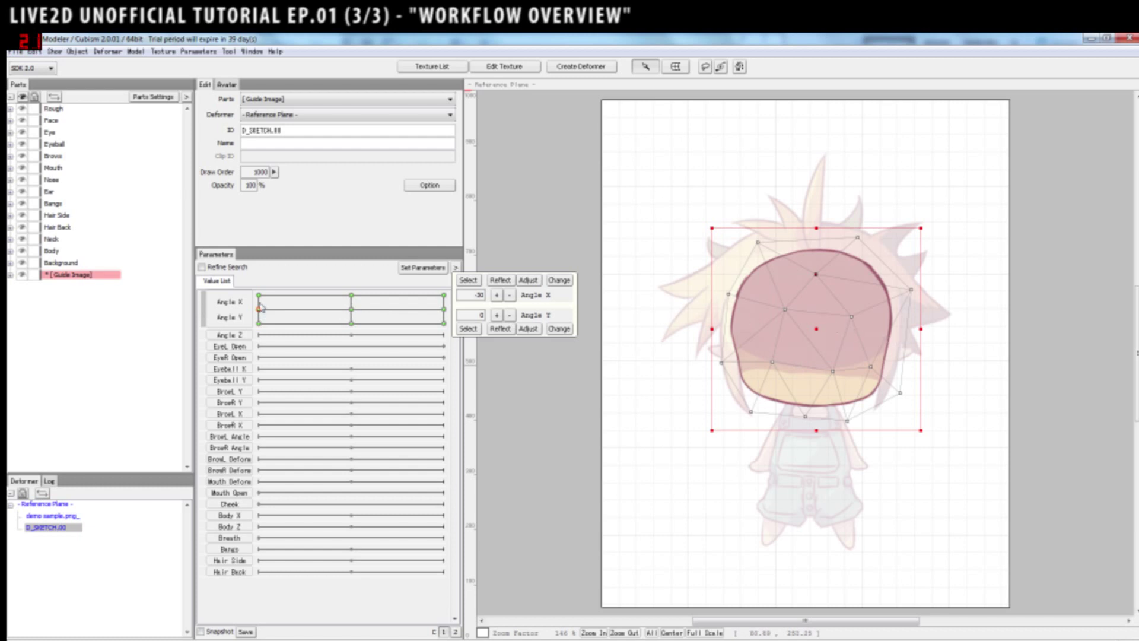
Narrow the face mesh and shift its vertices left for the -30 turn, then recentre the angle
drag(919, 329, 899, 330)
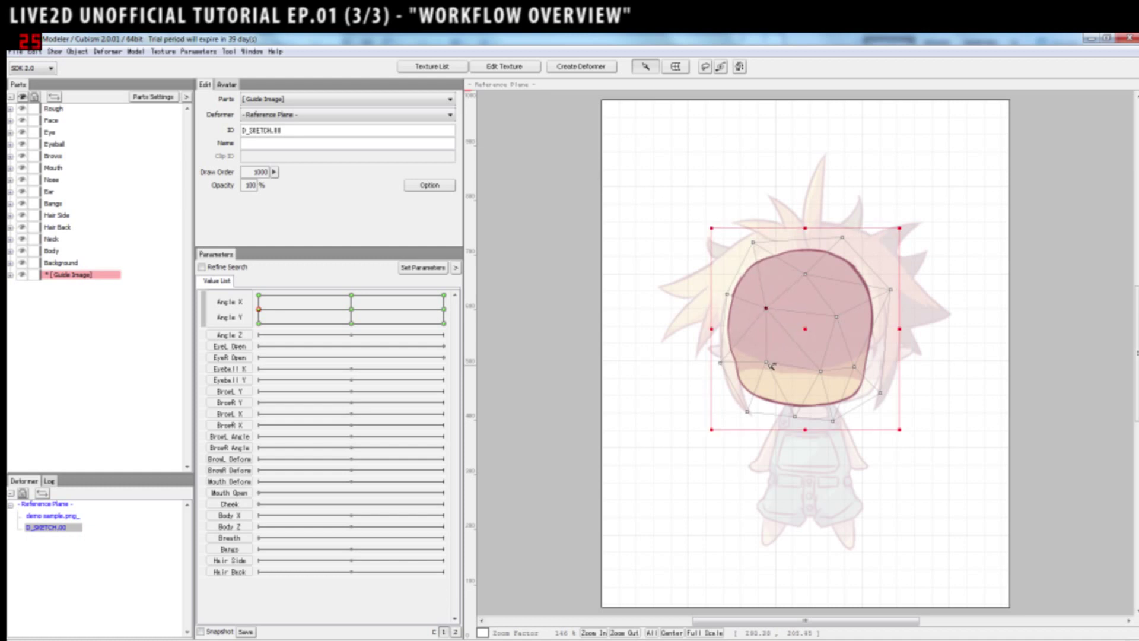
drag(771, 365, 732, 364)
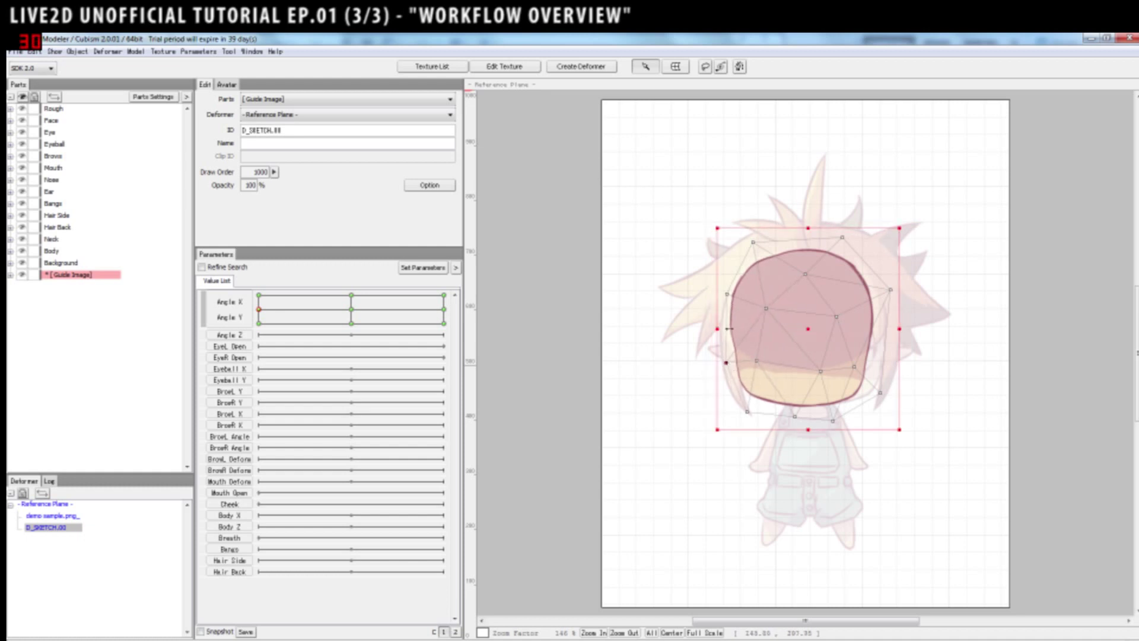
drag(727, 297, 731, 295)
drag(824, 375, 818, 373)
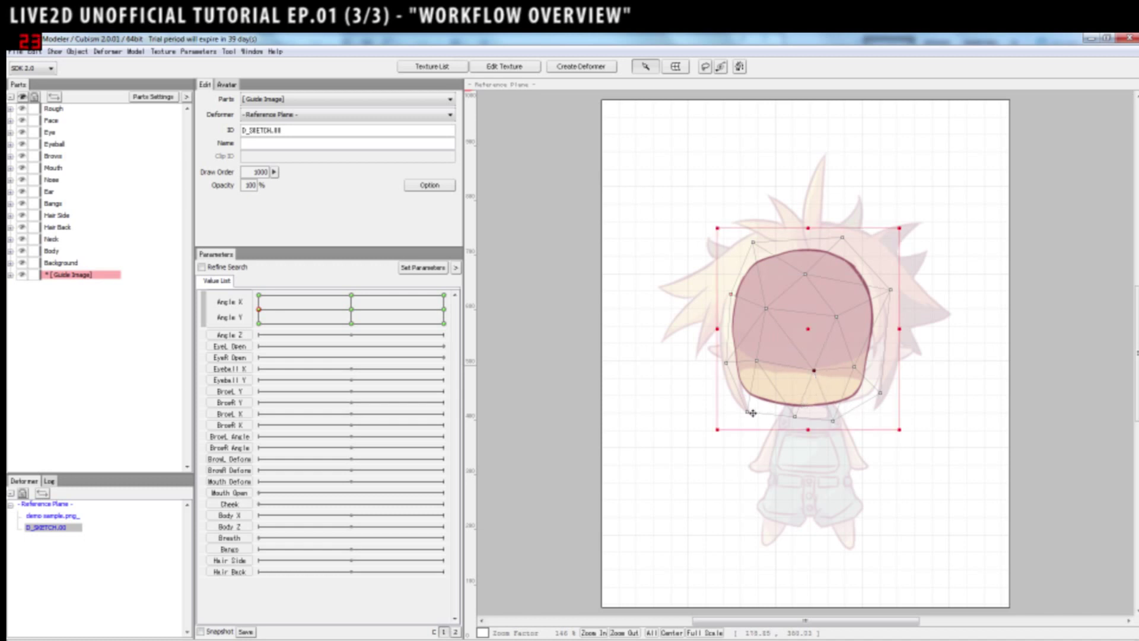
drag(747, 412, 753, 404)
key(ctrl+a)
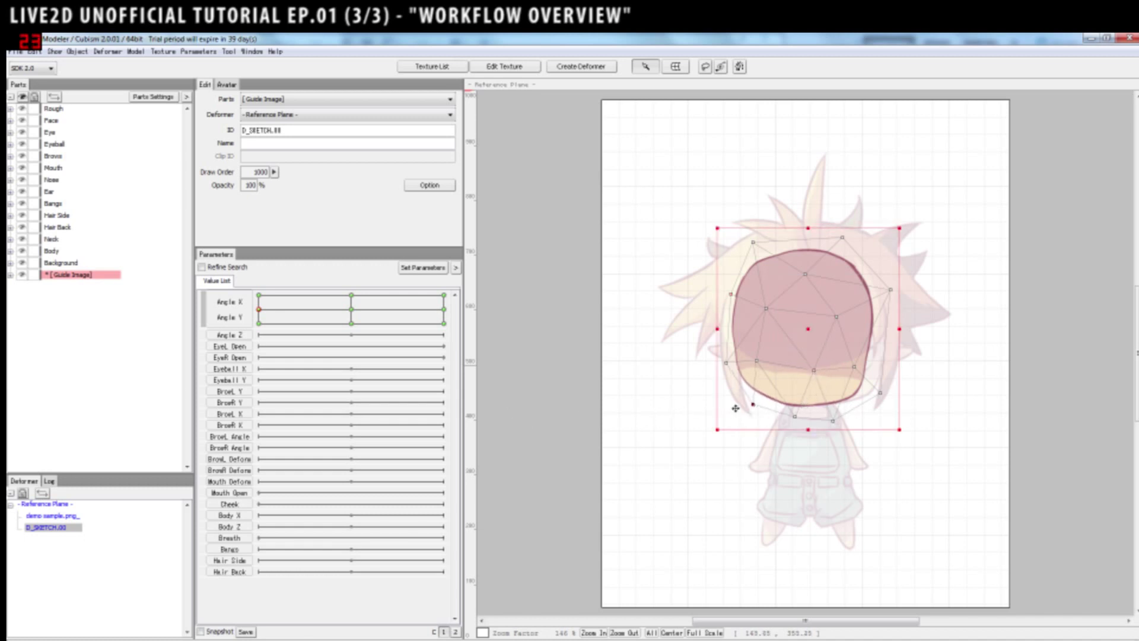
drag(753, 404, 746, 409)
key(ctrl+a)
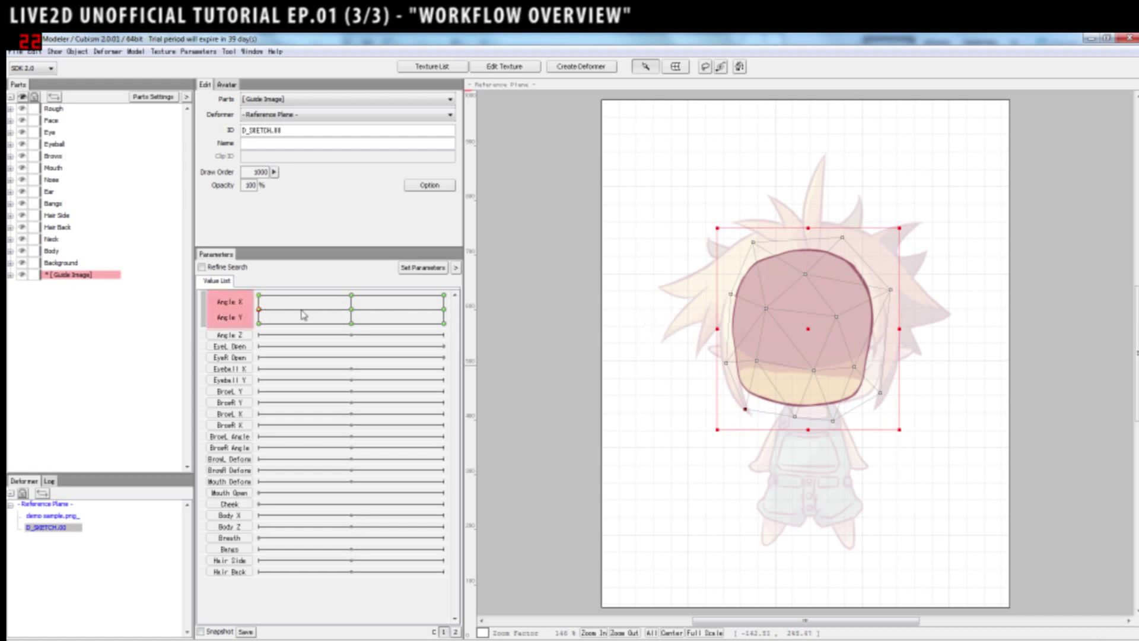
click(351, 311)
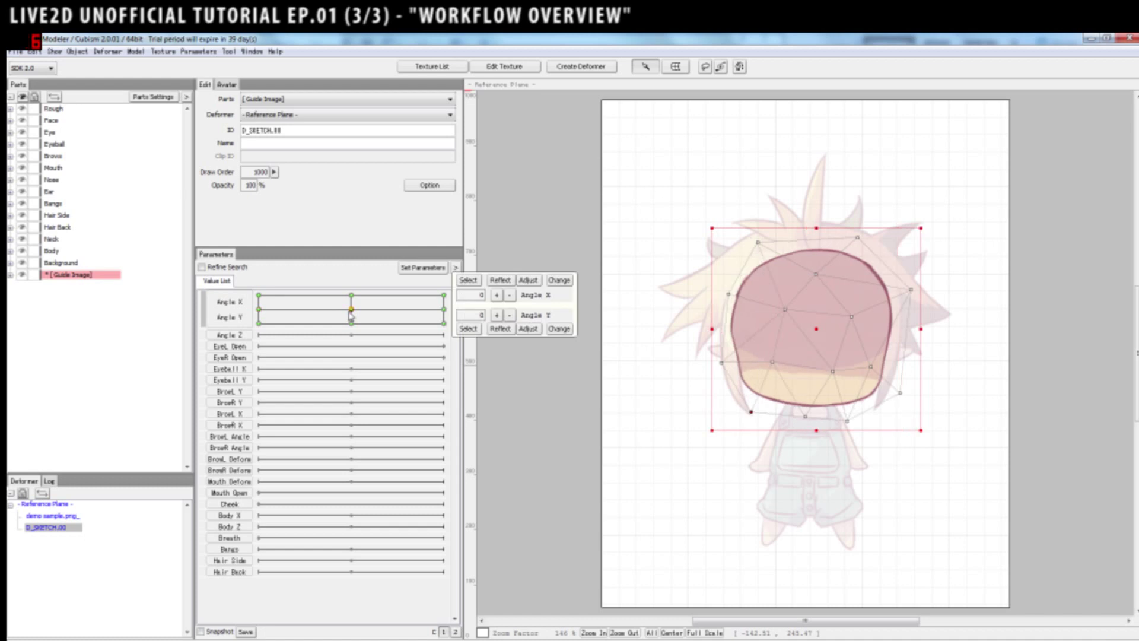
Preview the face turning between the Angle X -30 key and the centre key
mouse_move(350, 315)
mouse_down()
mouse_move(255, 311)
mouse_move(353, 314)
mouse_up()
click(259, 310)
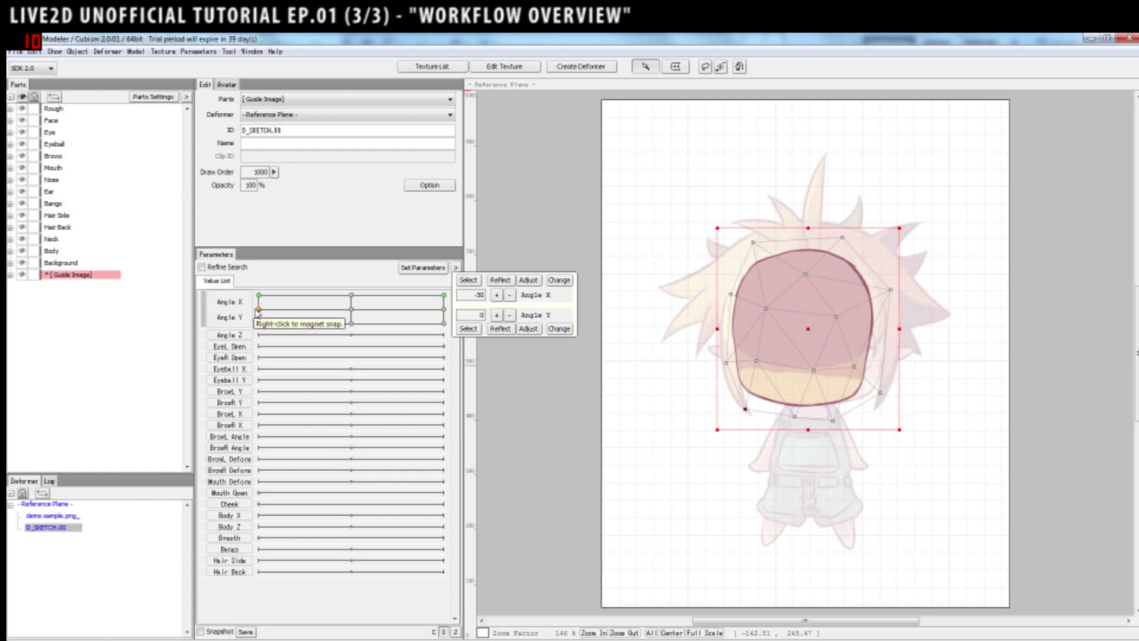
drag(258, 310, 265, 309)
drag(353, 315, 338, 310)
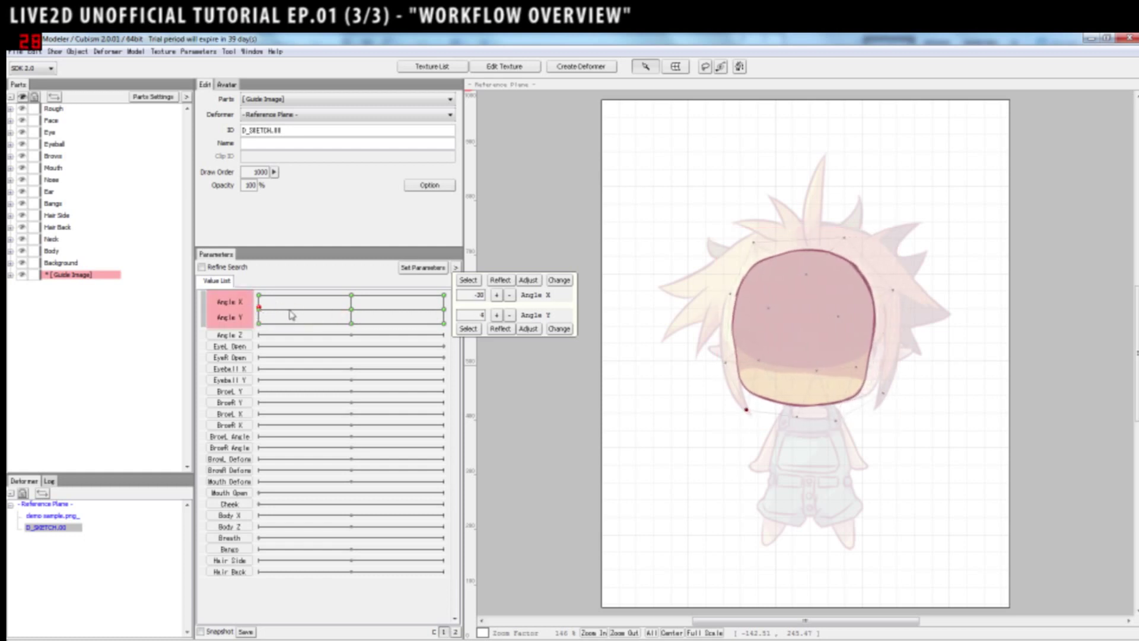
click(351, 309)
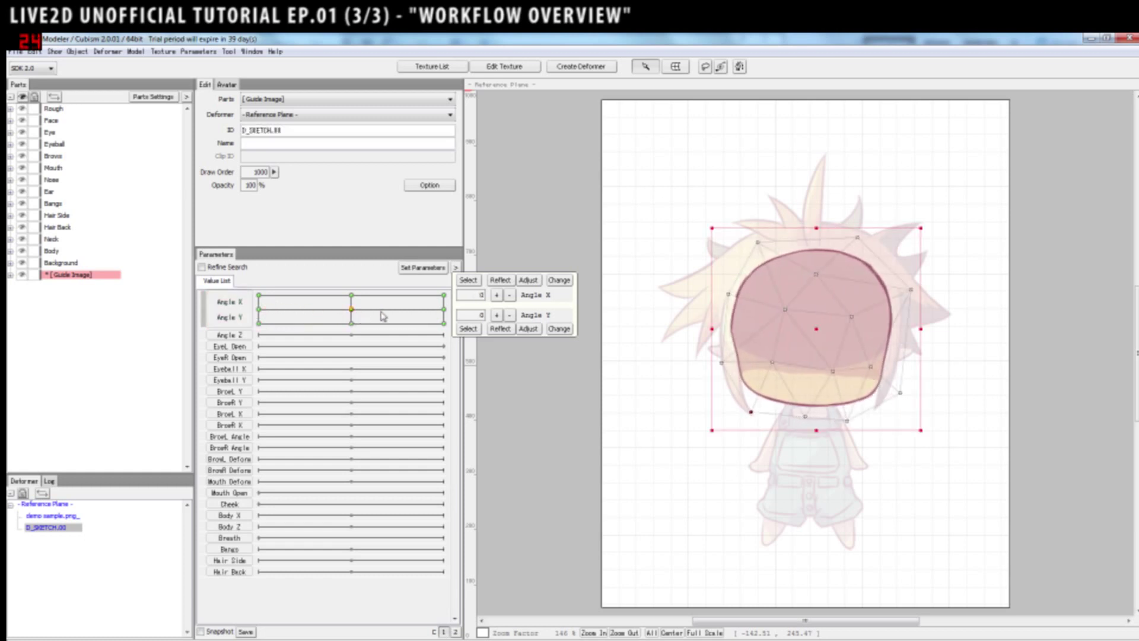
Shift the whole face mesh rightward at the Angle X 30 key, then sweep the angle back across
click(443, 309)
drag(819, 326, 953, 332)
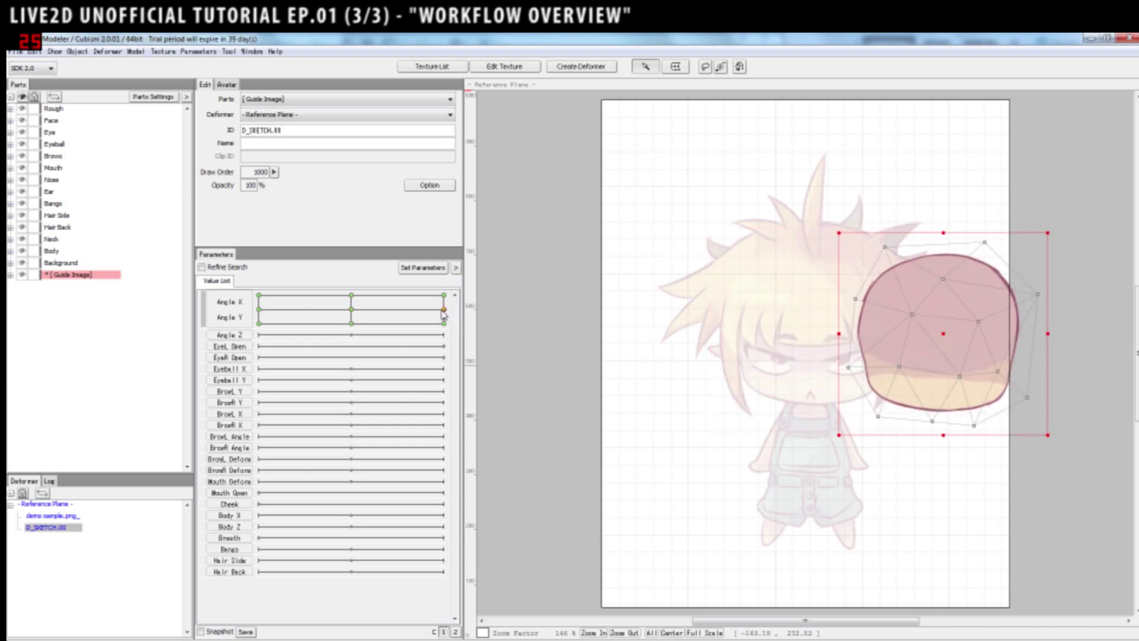
drag(444, 314, 350, 309)
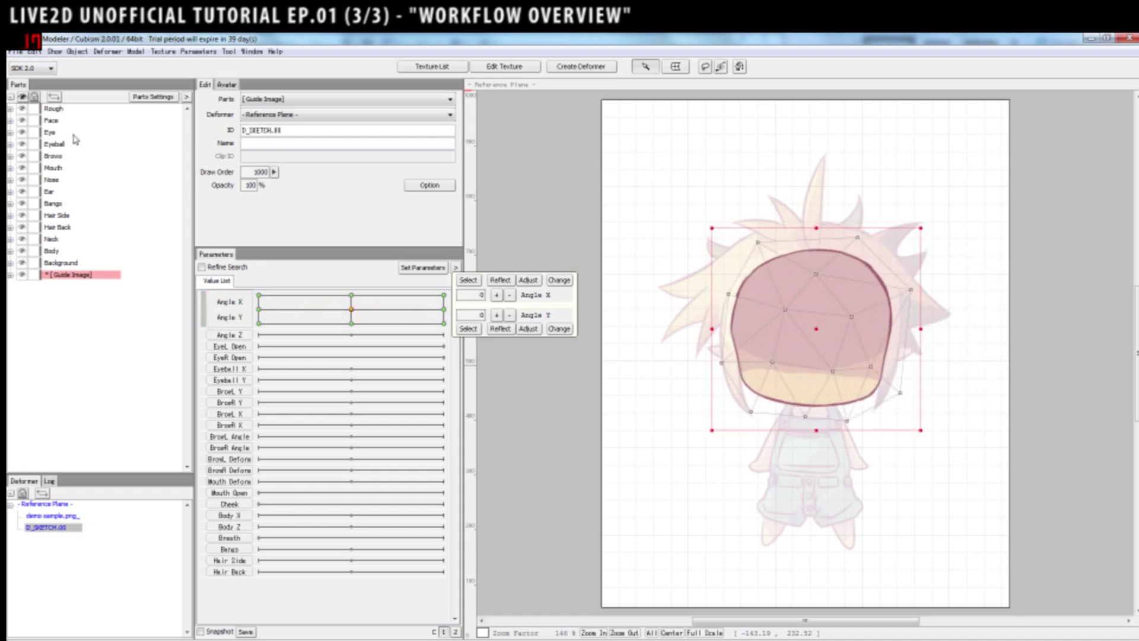
Open agrat v1.cmox without saving the current test file
click(15, 52)
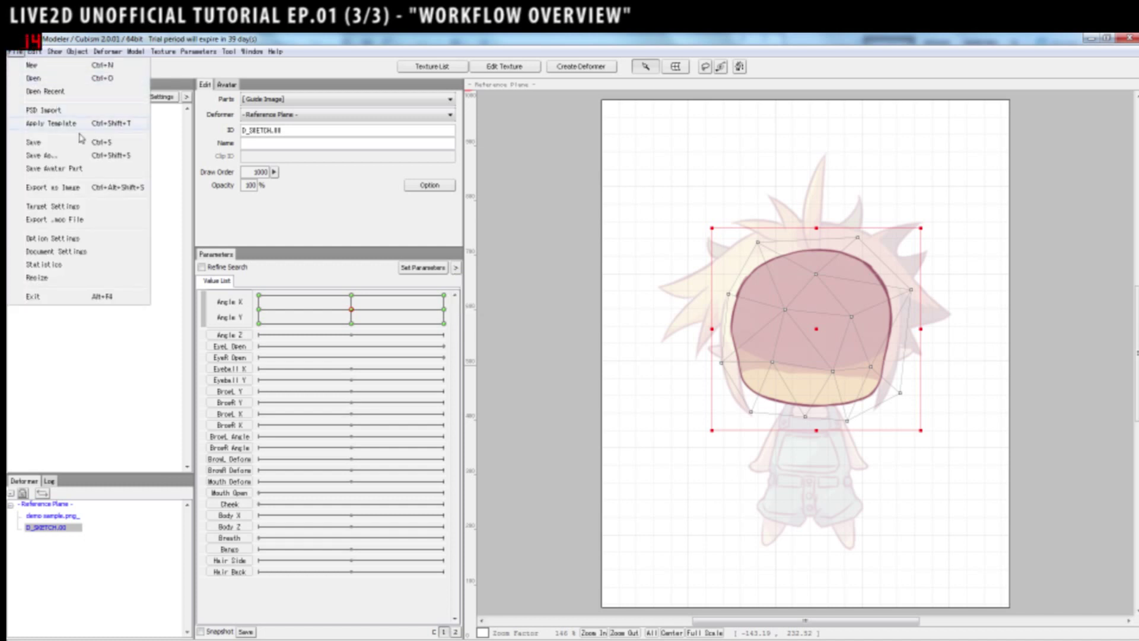
click(190, 92)
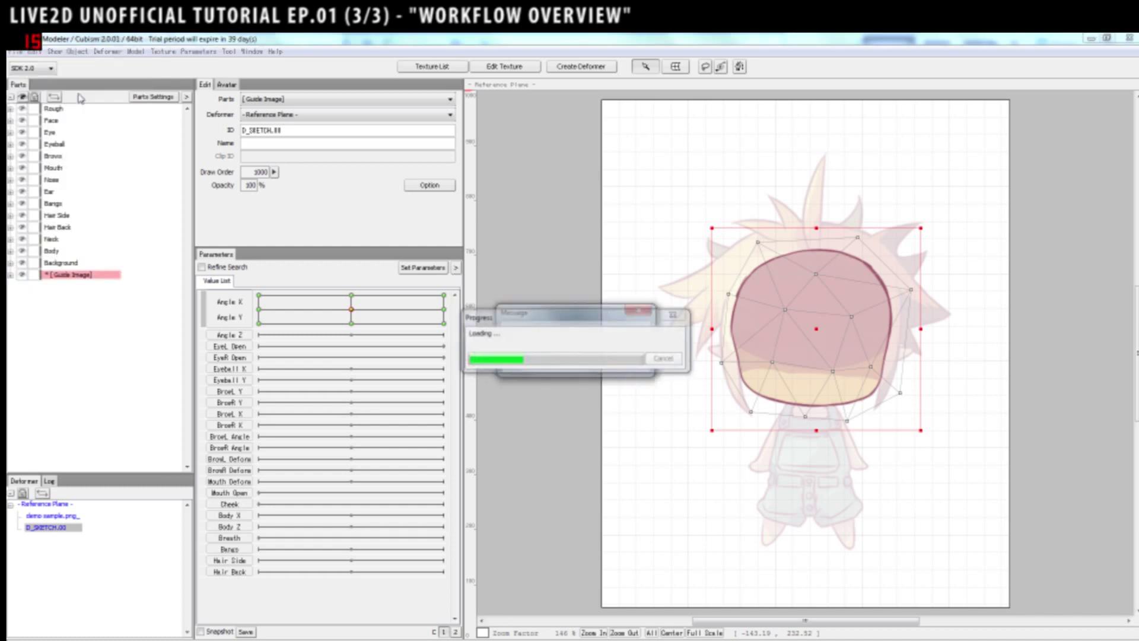
click(575, 360)
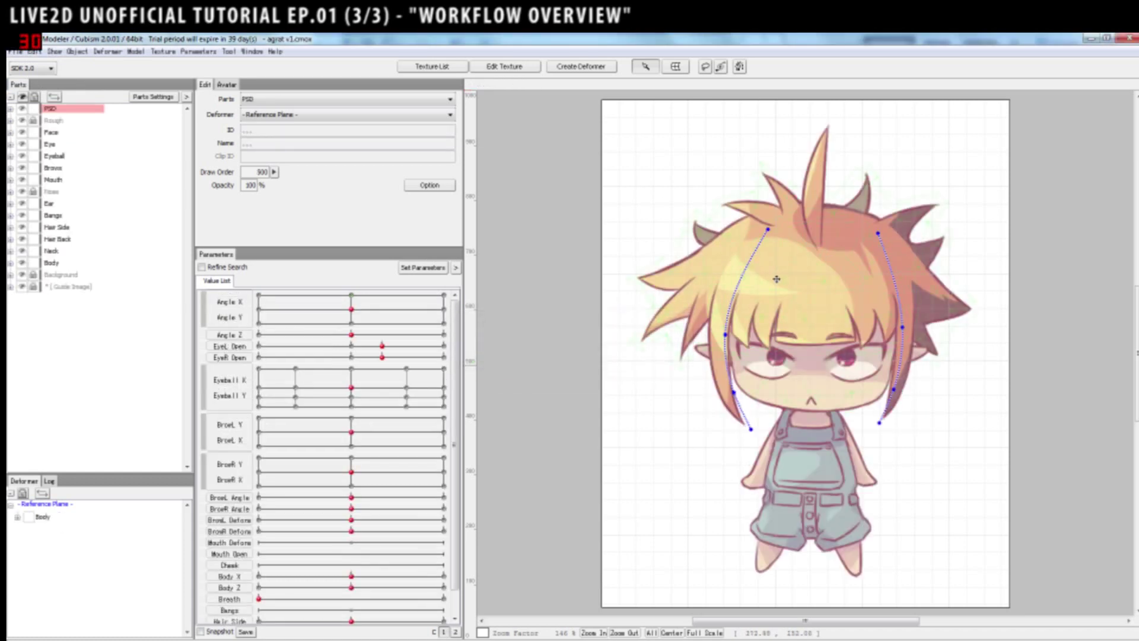
Zoom in and select the bangs, face, back hair and right eye white parts
scroll(1059, 345, up, 2)
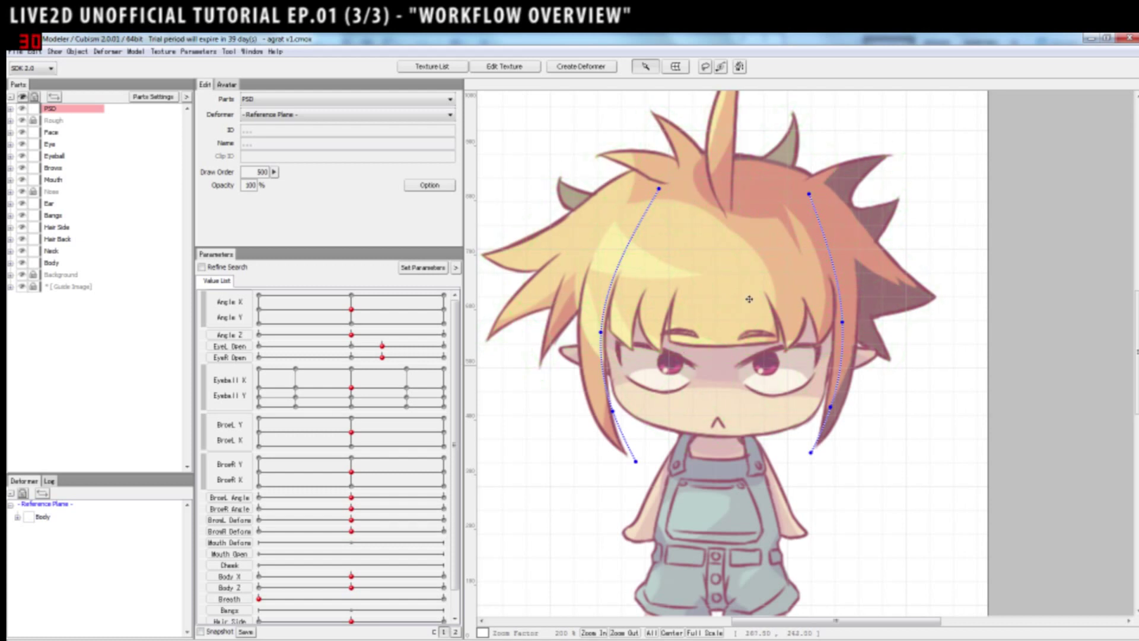
click(674, 216)
click(691, 414)
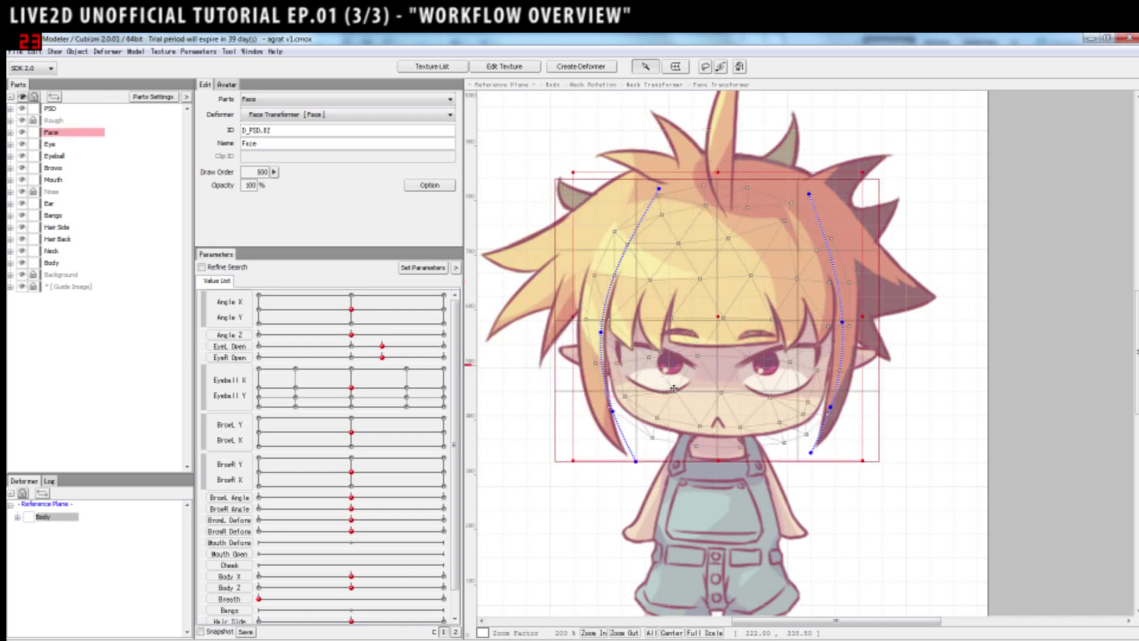
click(578, 272)
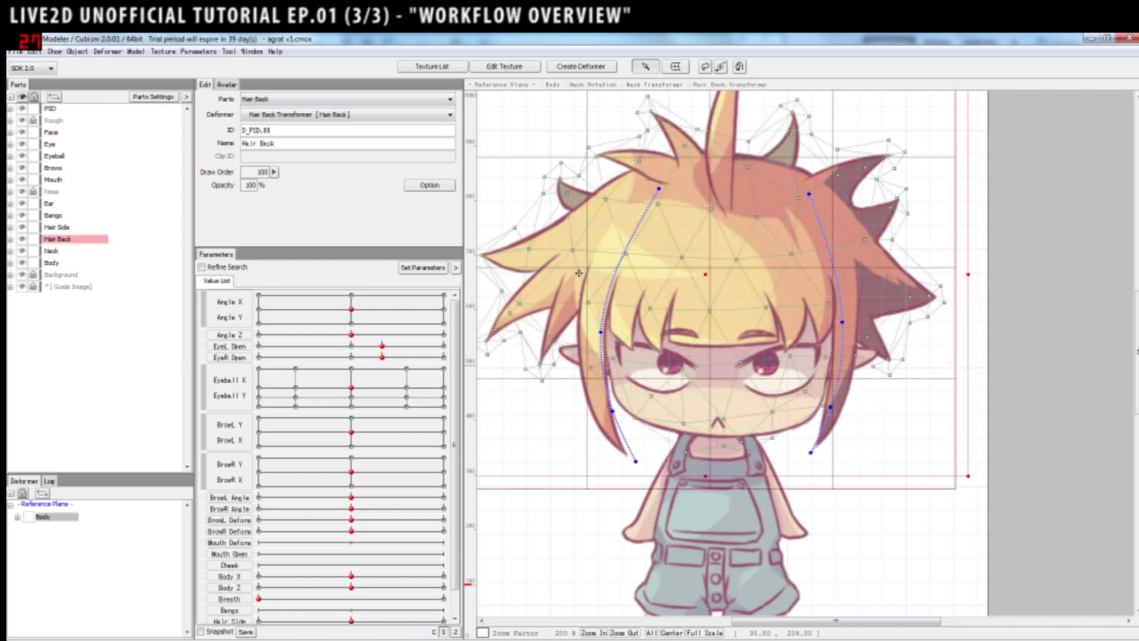
click(645, 363)
Preview head Angle X -30/Y 30 and downward eyes, then check the BrowL position values
click(359, 300)
drag(327, 304, 280, 295)
drag(171, 307, 351, 309)
drag(335, 385, 339, 409)
drag(426, 416, 359, 396)
click(355, 436)
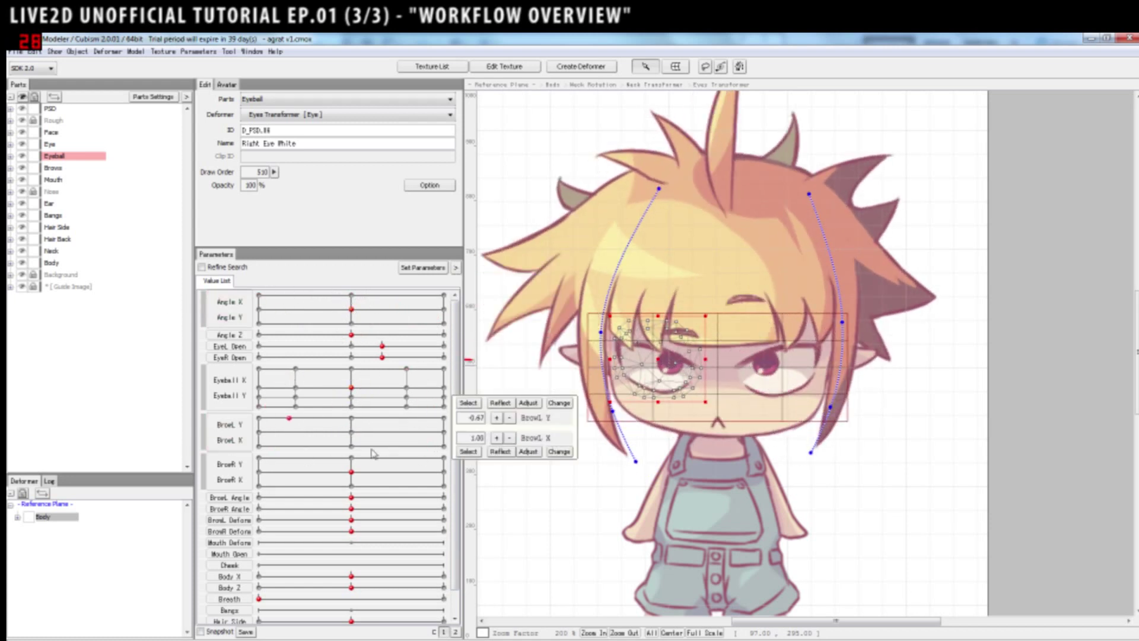
Check BrowR values, then preview eyes looking down-left at Eyeball X -0.50, Y -1.00
click(373, 474)
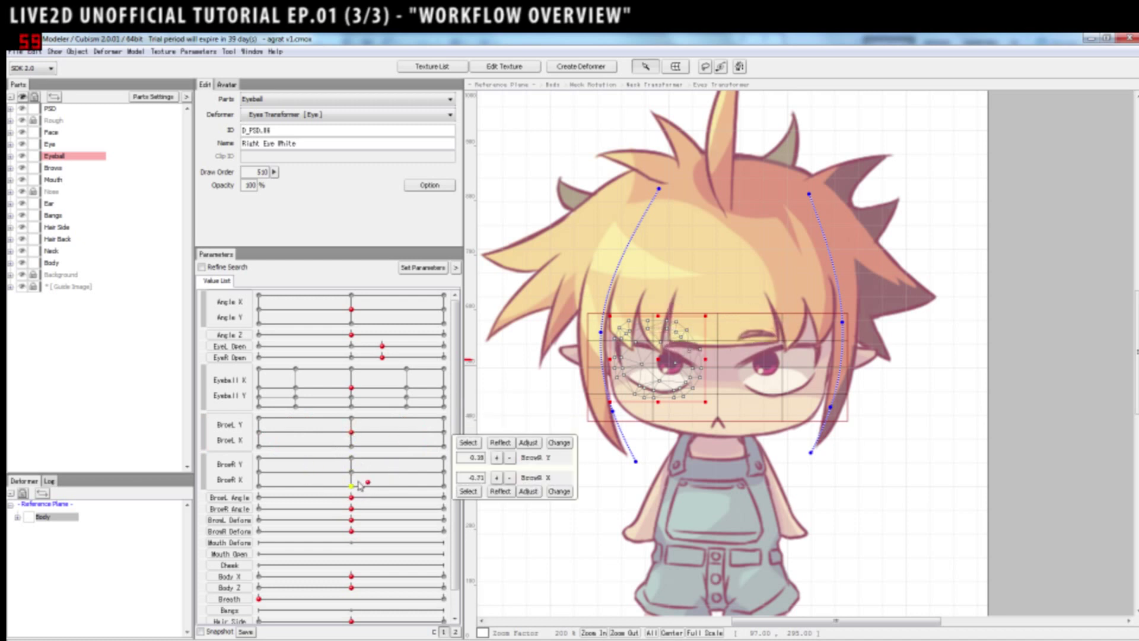
scroll(358, 520, down, 1)
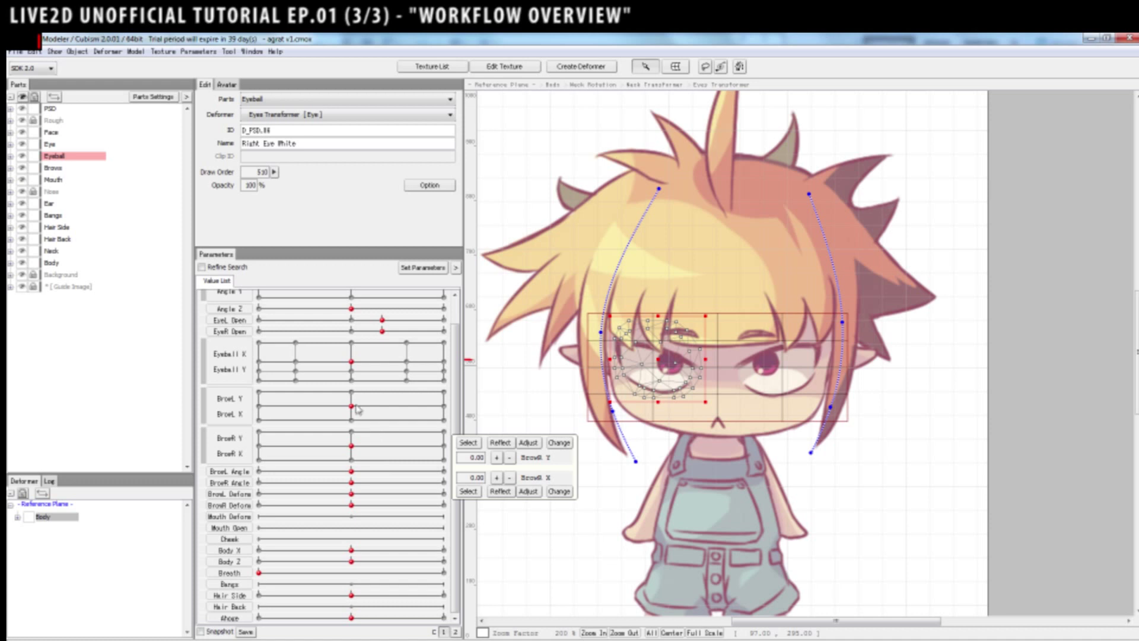
drag(393, 381, 323, 387)
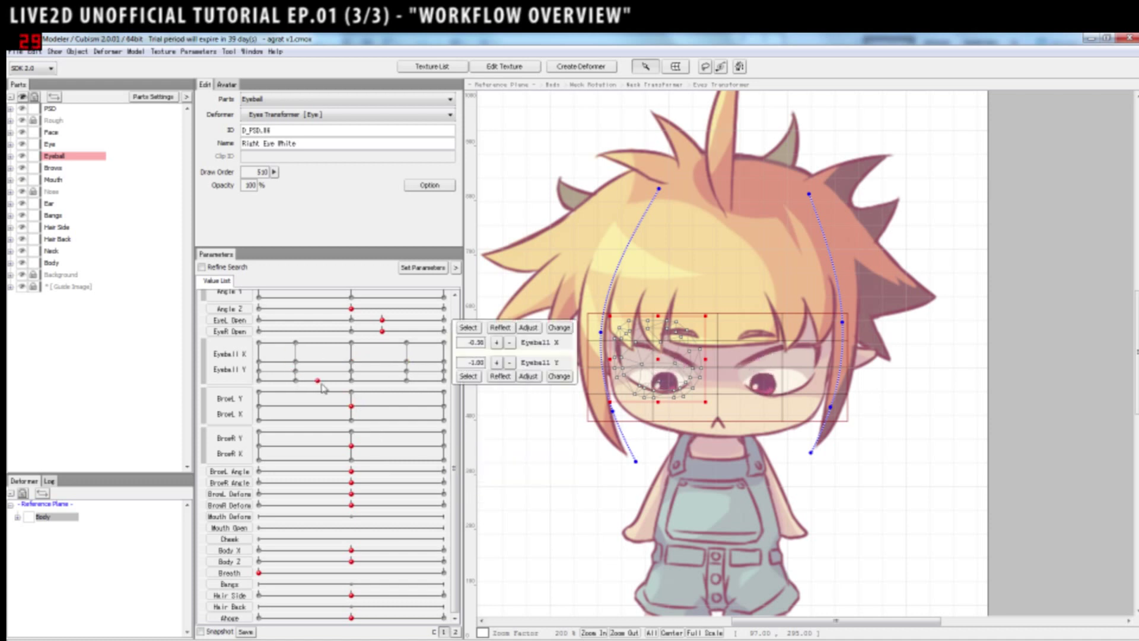